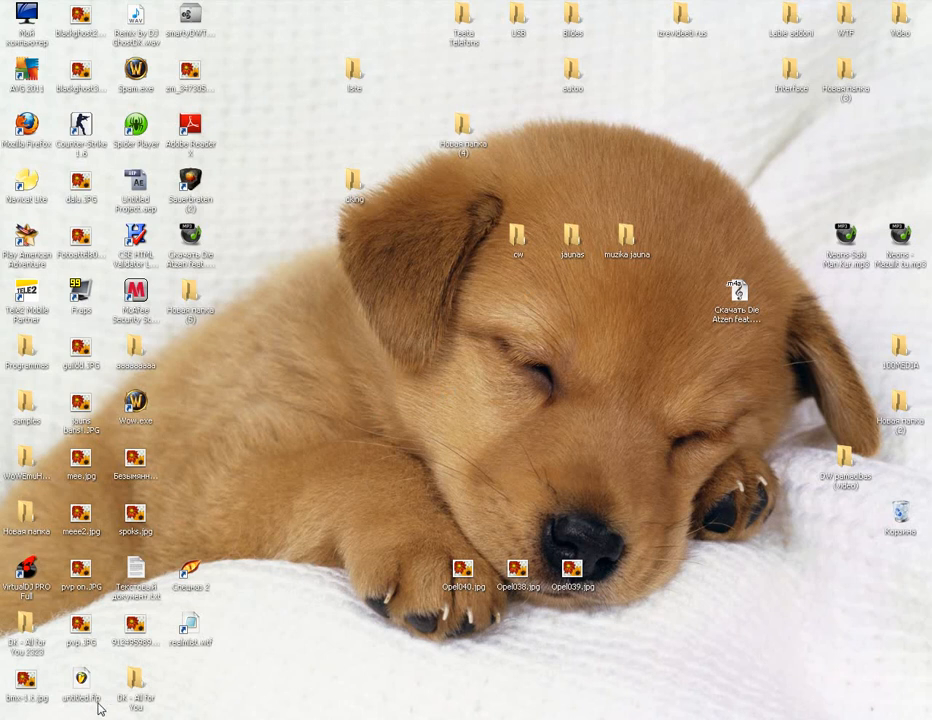
# Launch Adobe Dreamweaver CS4 and cancel the licence agreement dialog
pyautogui.press('super')
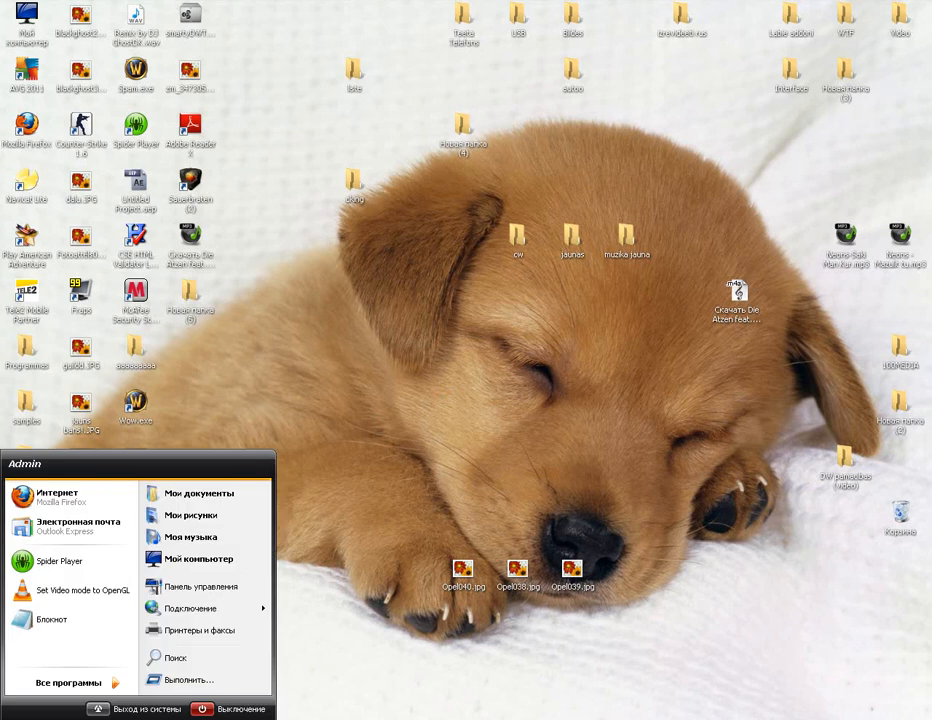
pyautogui.click(75, 682)
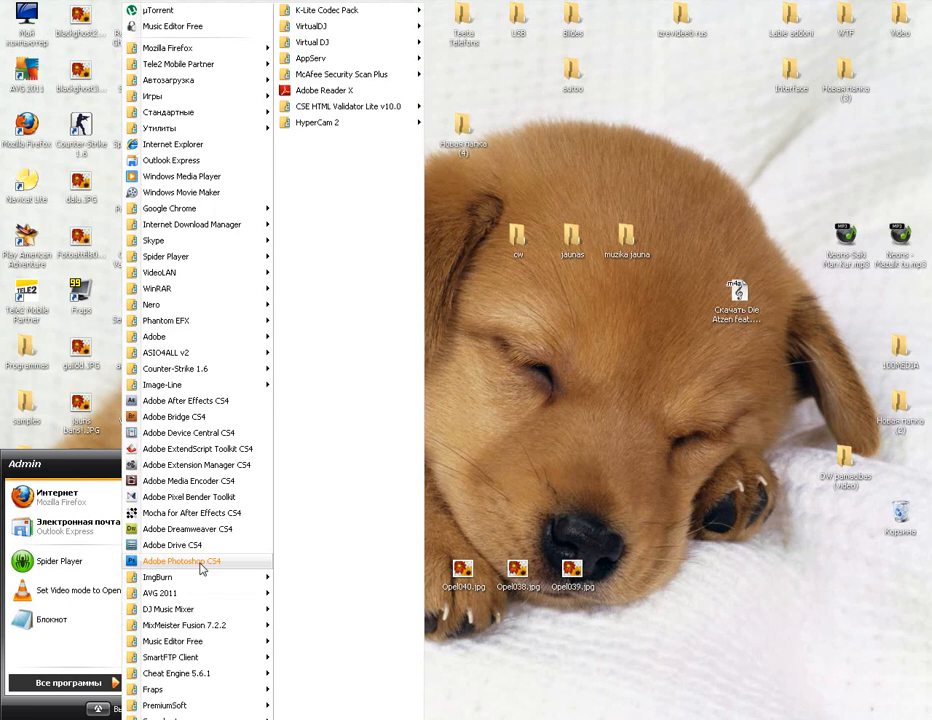
pyautogui.click(177, 532)
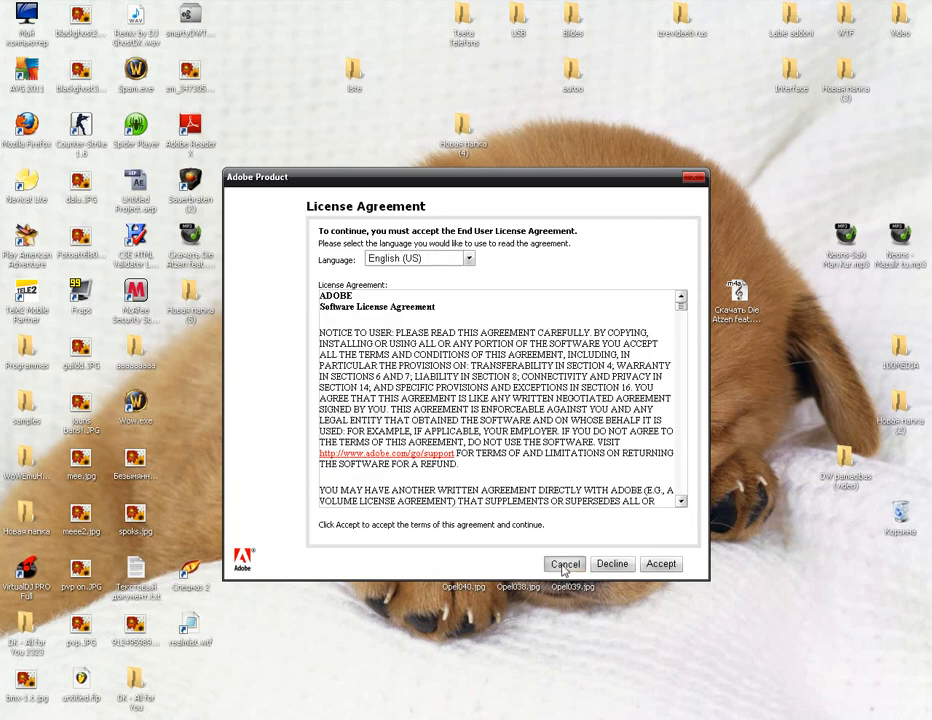
pyautogui.click(564, 566)
pyautogui.click(467, 401)
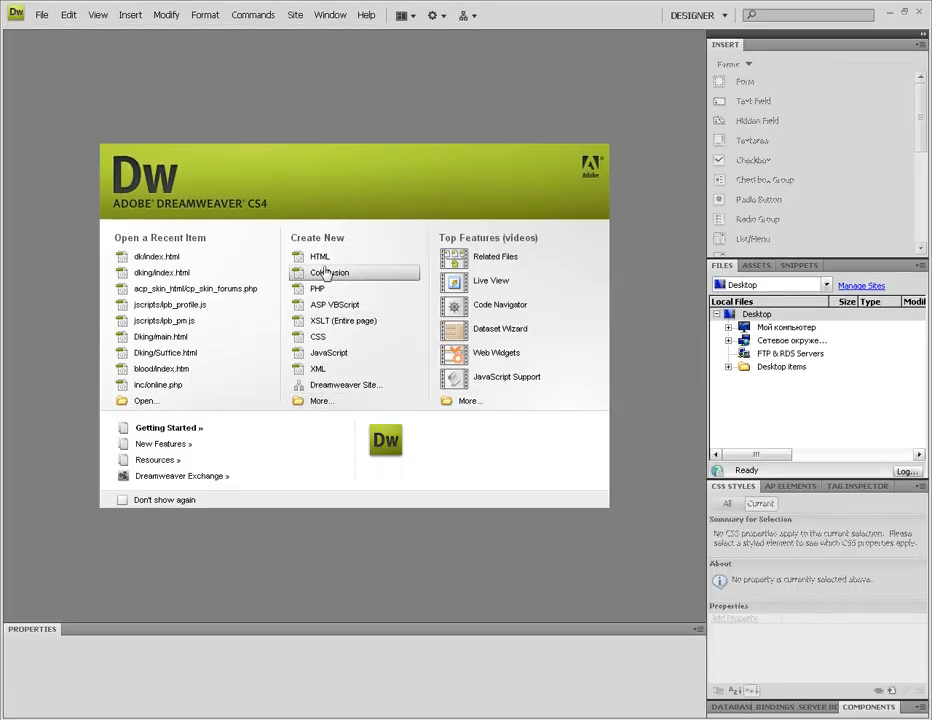
# Create a new ColdFusion document and start an advanced definition for a new site named dking
pyautogui.click(325, 272)
pyautogui.click(465, 15)
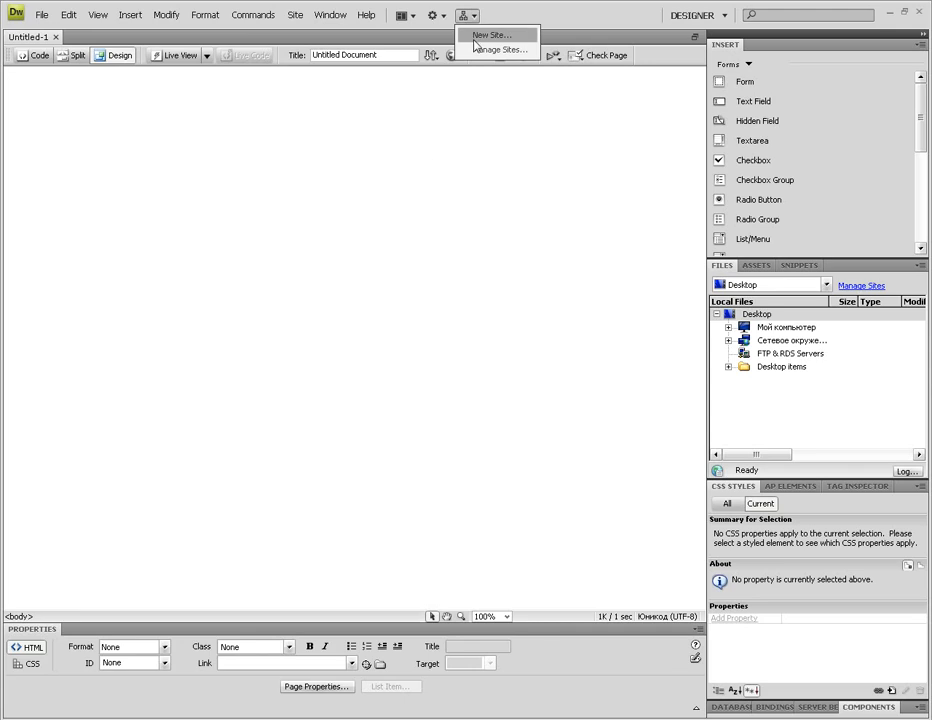
pyautogui.click(476, 42)
pyautogui.click(315, 196)
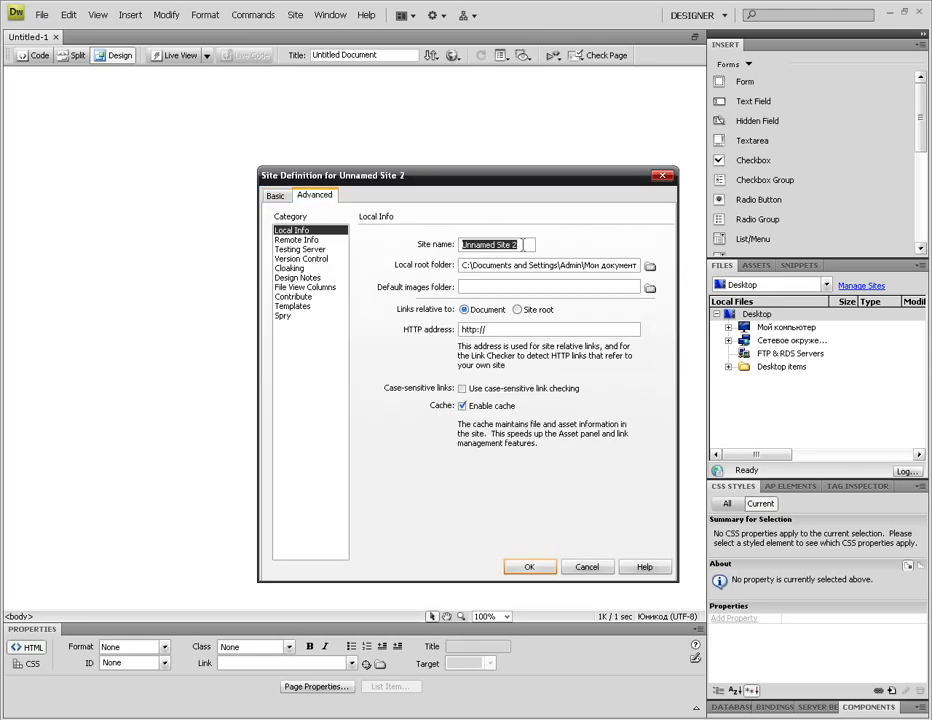
pyautogui.write('dking')
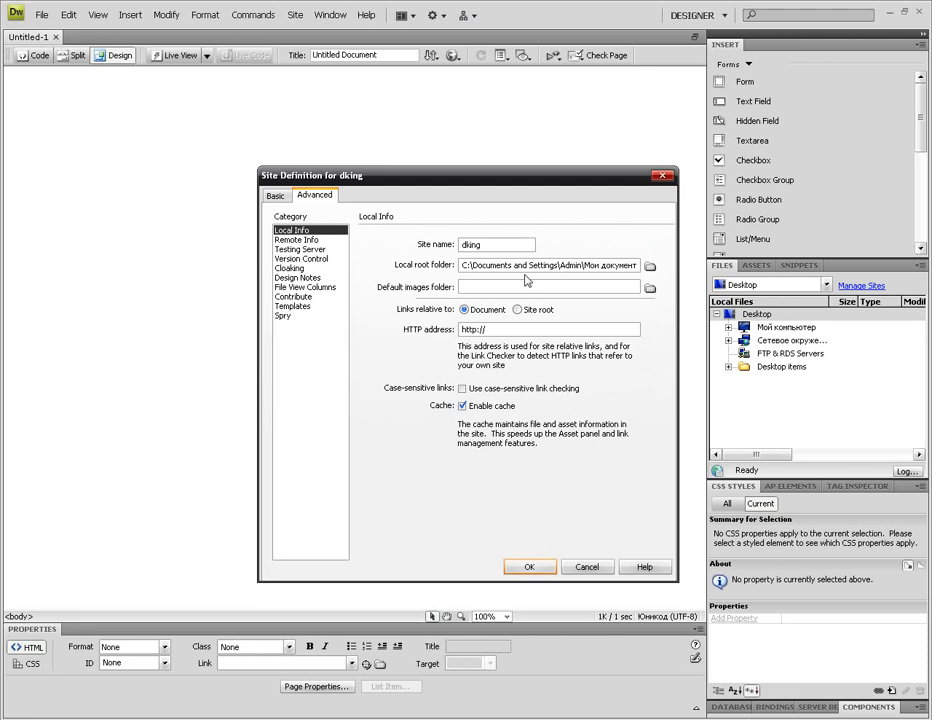
# Set the site's local root folder to dking on the desktop and its default images folder to the images subfolder
pyautogui.click(649, 267)
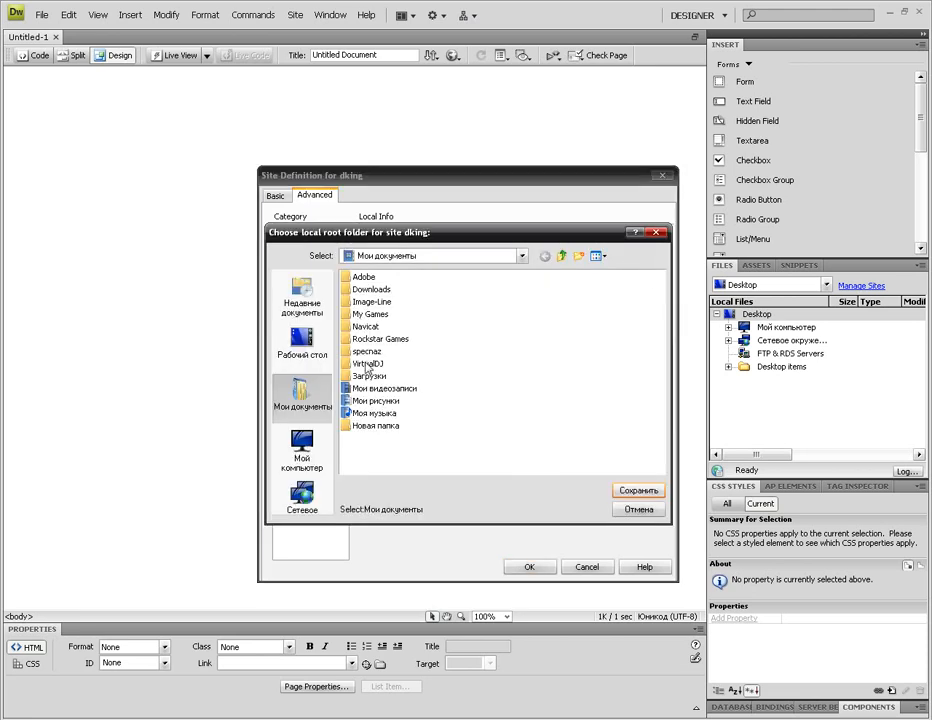
pyautogui.click(302, 340)
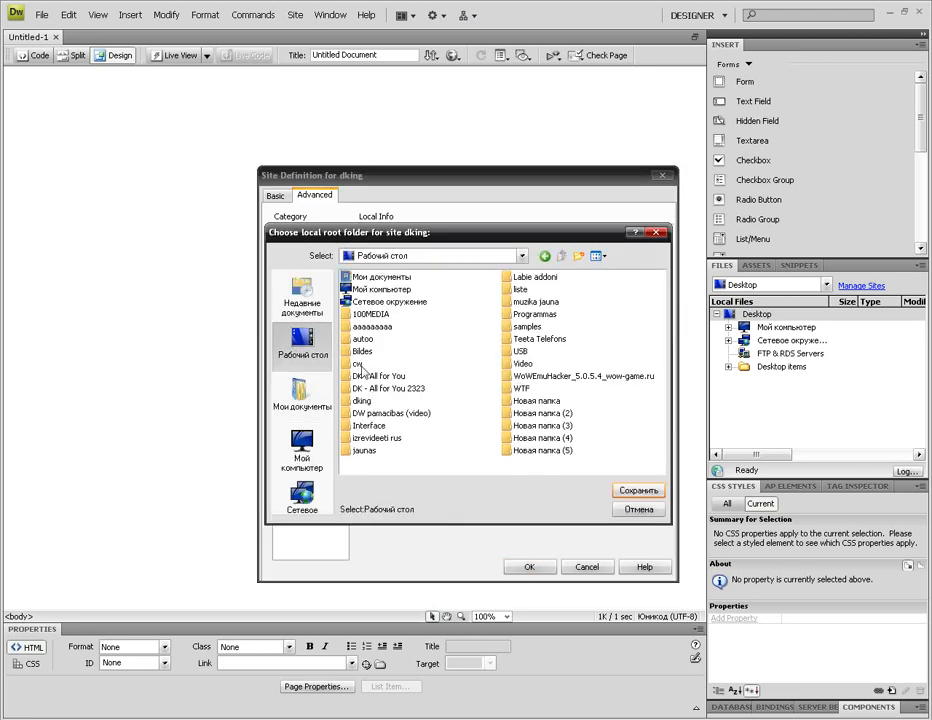
pyautogui.doubleClick(362, 400)
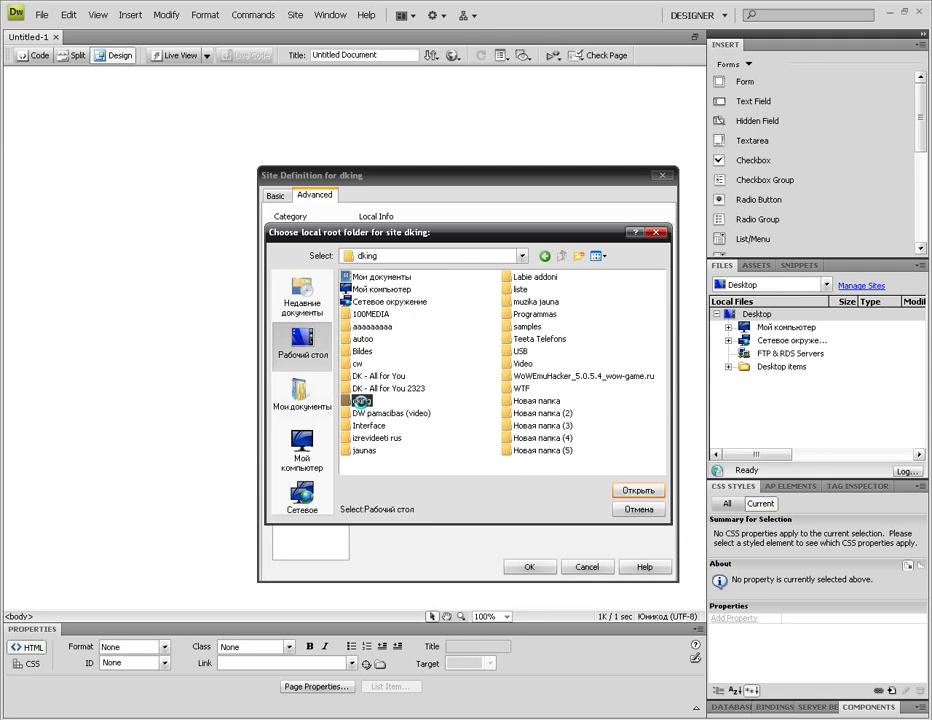
pyautogui.click(637, 490)
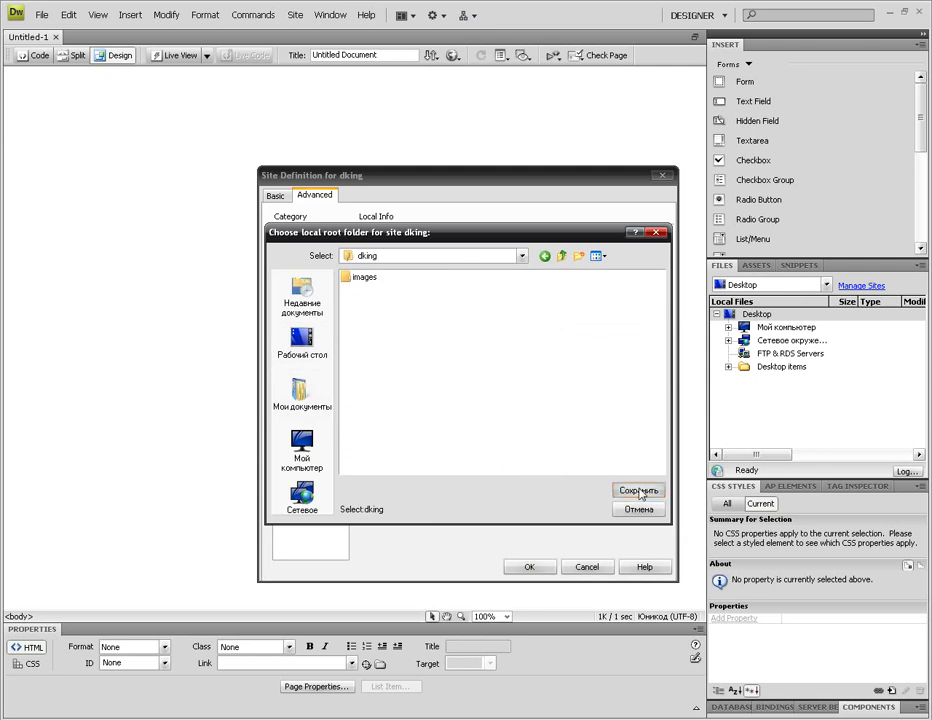
pyautogui.click(650, 288)
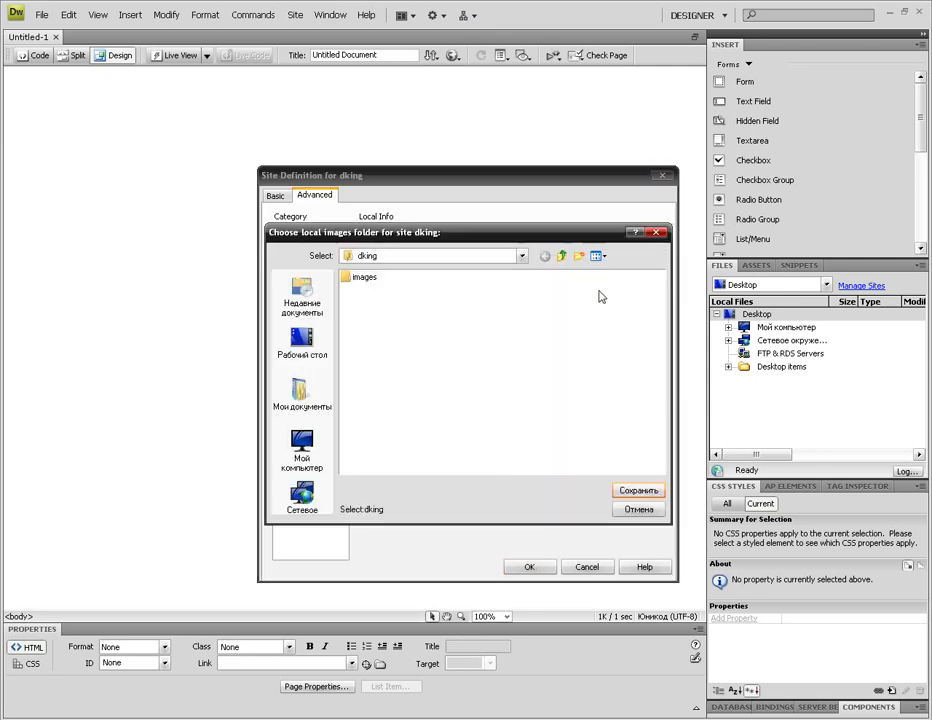
pyautogui.click(366, 277)
pyautogui.click(630, 491)
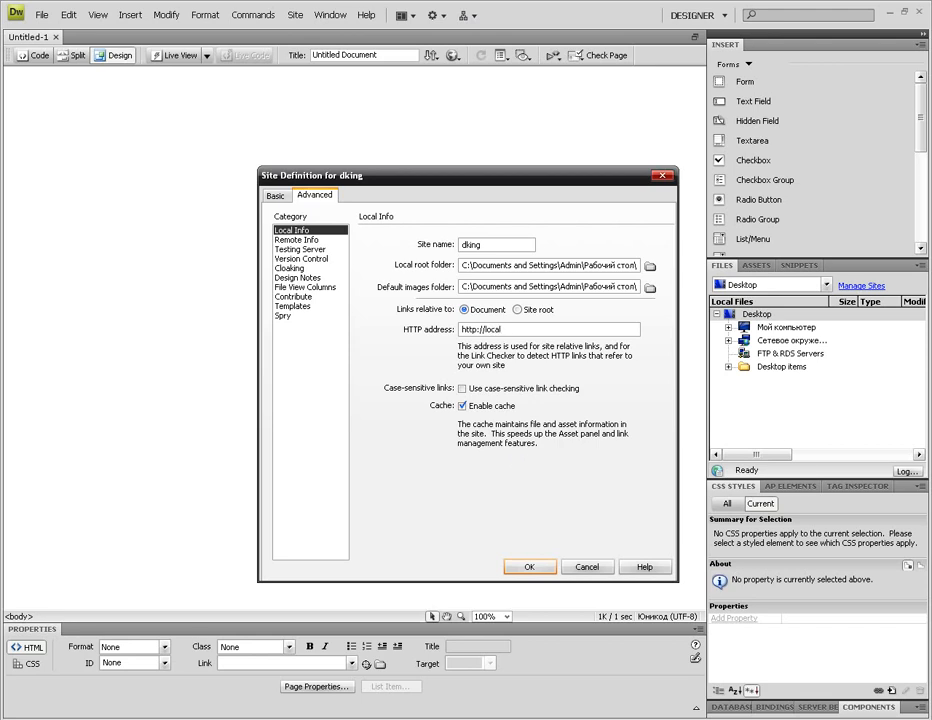
# Set the site's remote access method to Local/Network
pyautogui.click(279, 241)
pyautogui.click(510, 244)
pyautogui.click(495, 275)
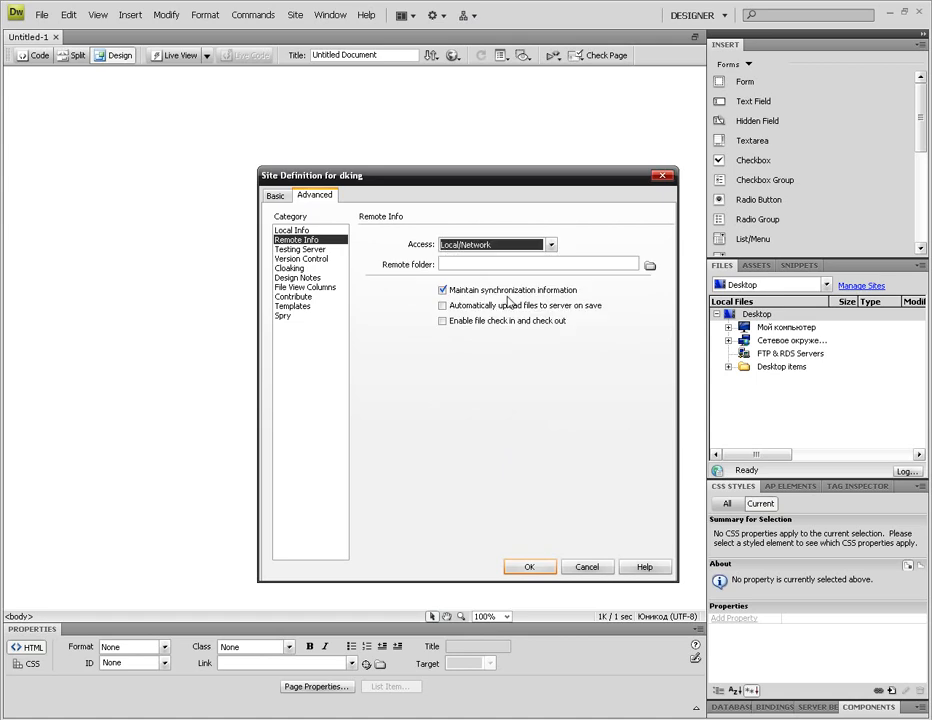
# Choose the dking folder inside AppServ's www folder on drive C as the remote folder and save the site definition
pyautogui.click(650, 265)
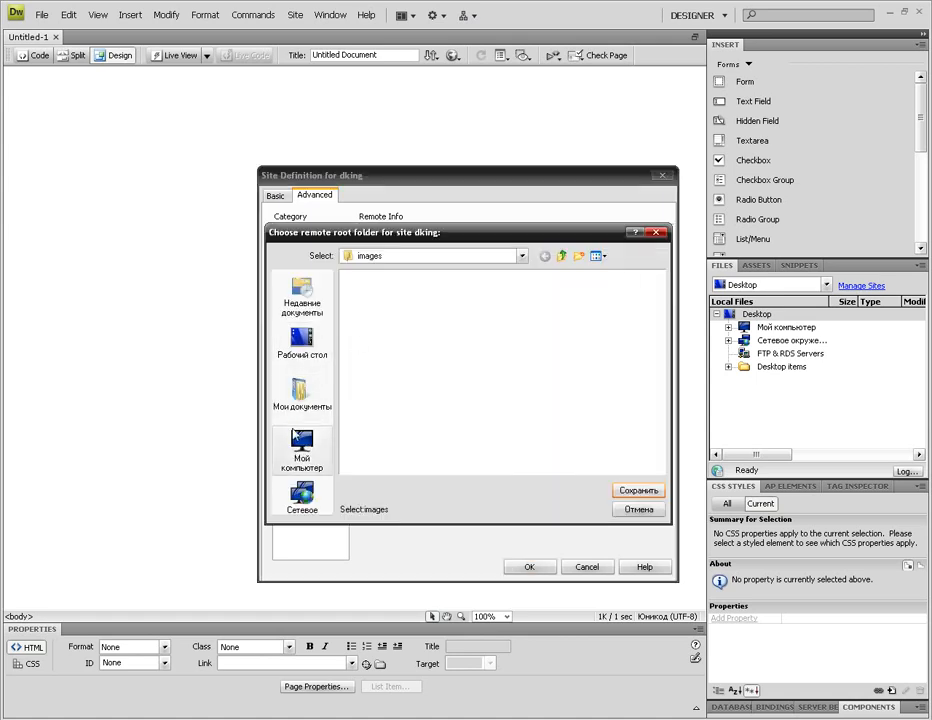
pyautogui.click(300, 440)
pyautogui.doubleClick(362, 278)
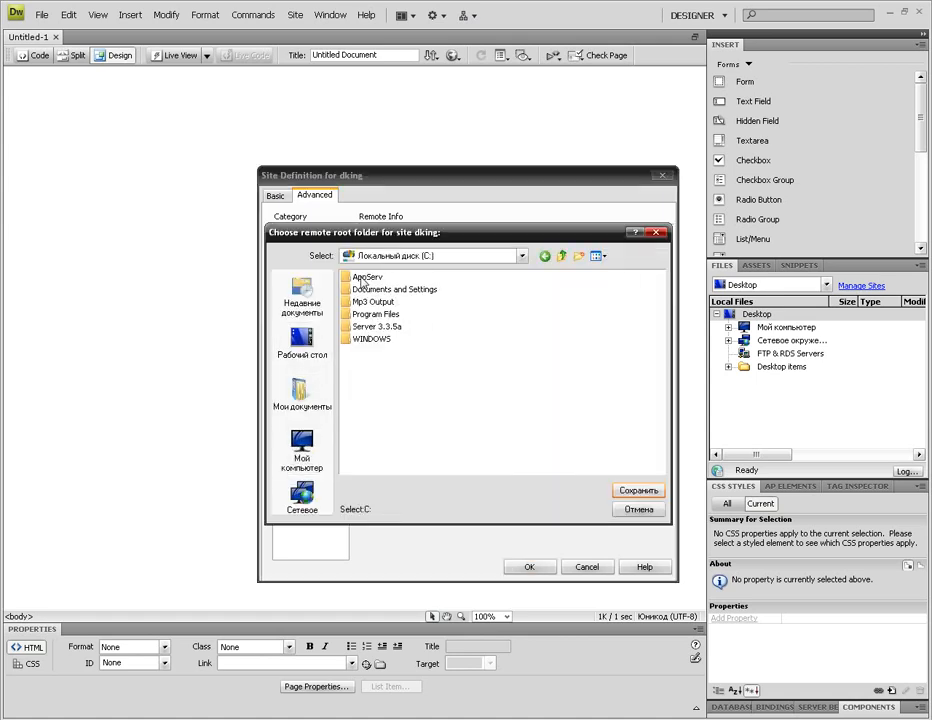
pyautogui.doubleClick(363, 278)
pyautogui.doubleClick(360, 314)
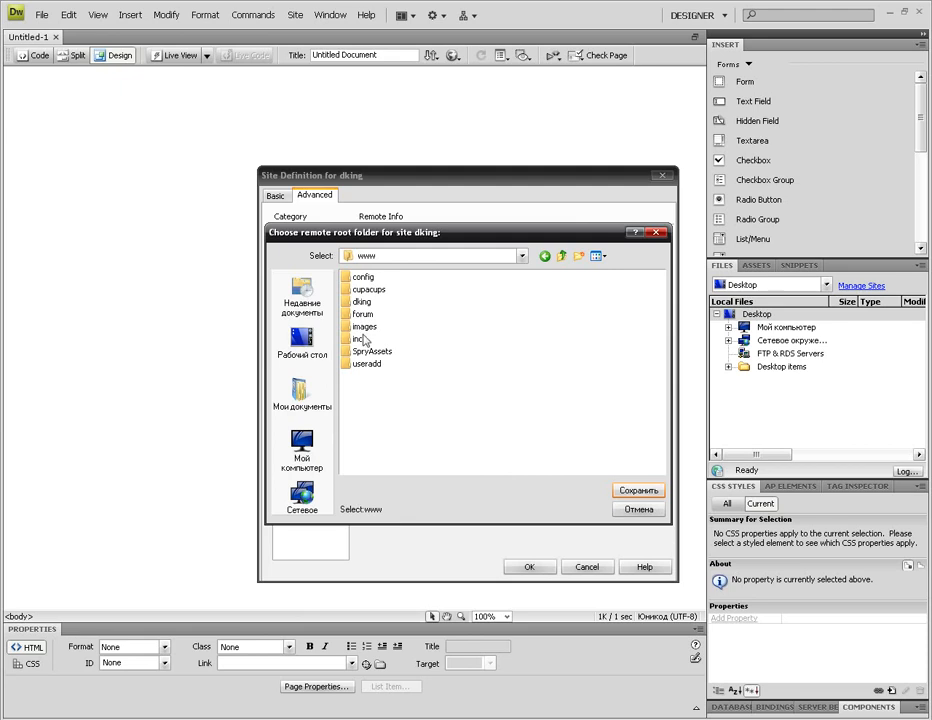
pyautogui.click(360, 301)
pyautogui.click(636, 490)
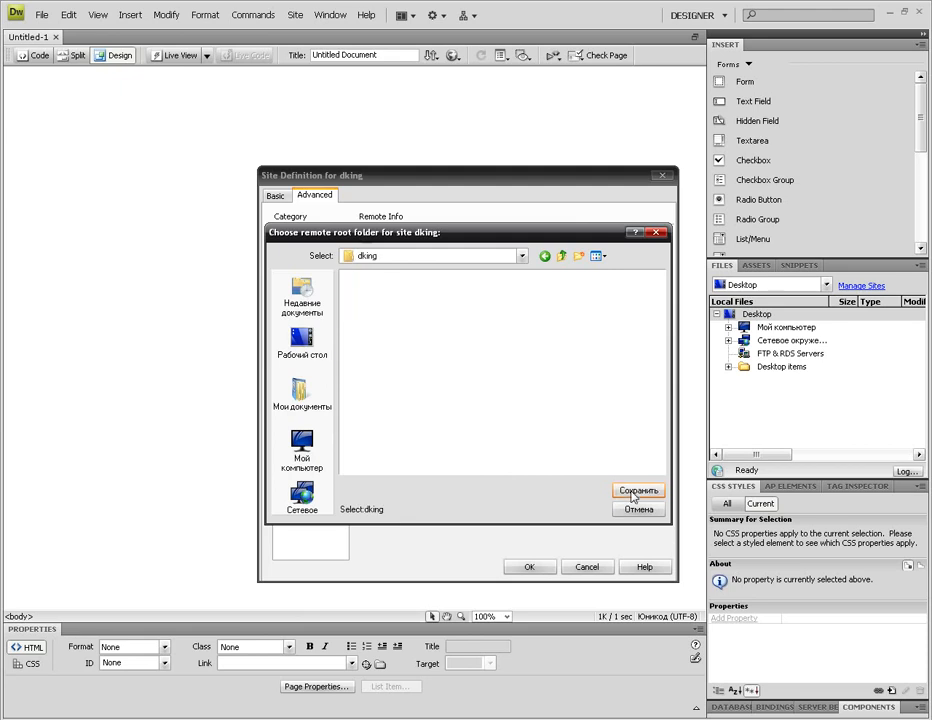
pyautogui.click(636, 490)
pyautogui.click(538, 567)
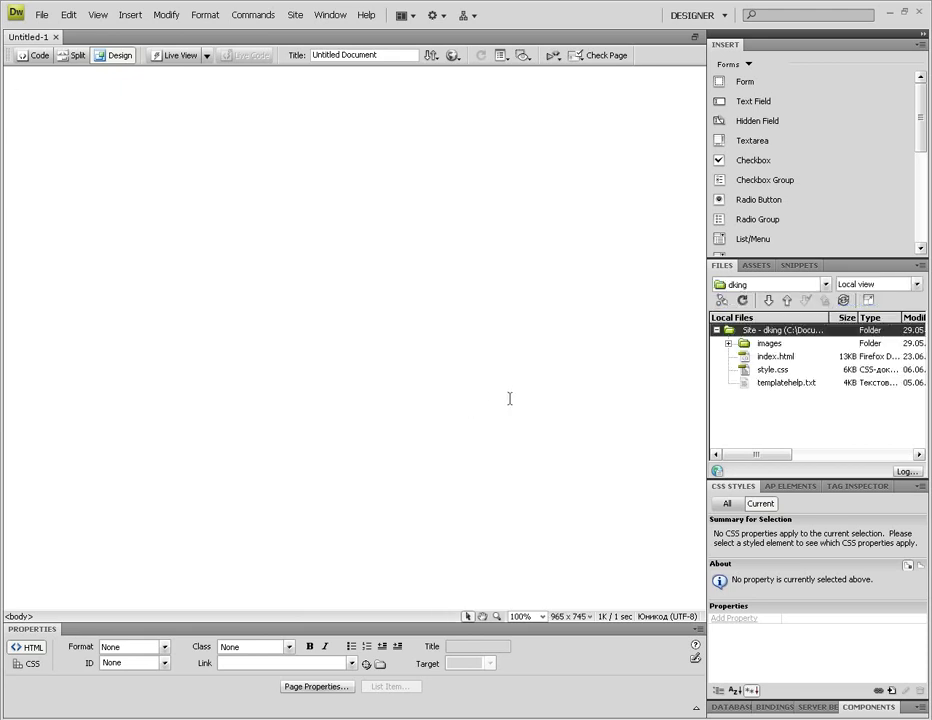
# Open index.html from the dking site and expand the site's images folder
pyautogui.click(763, 358)
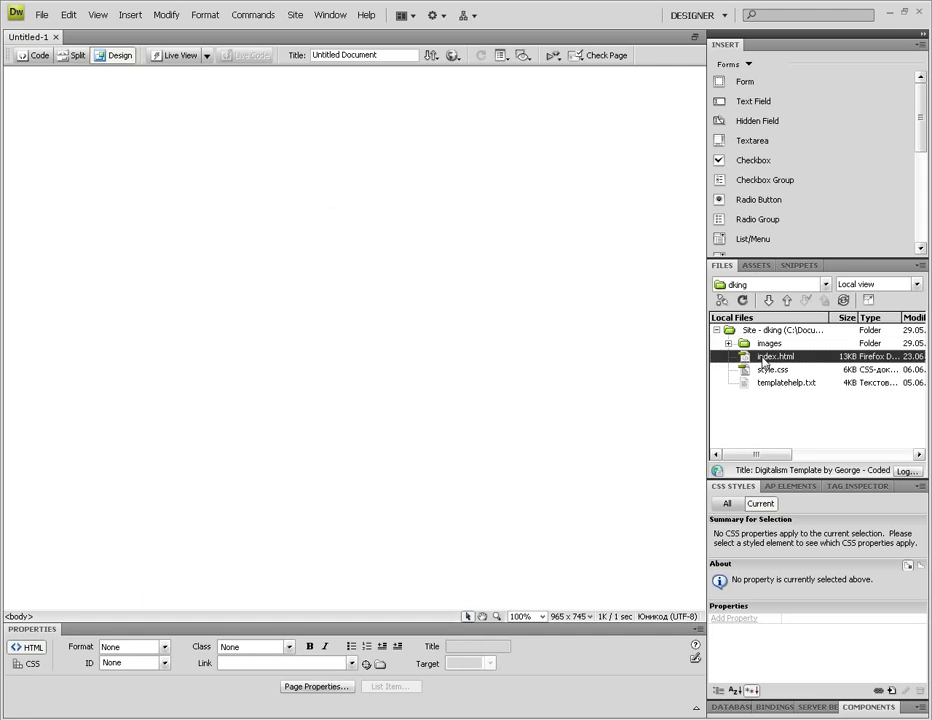
pyautogui.doubleClick(765, 357)
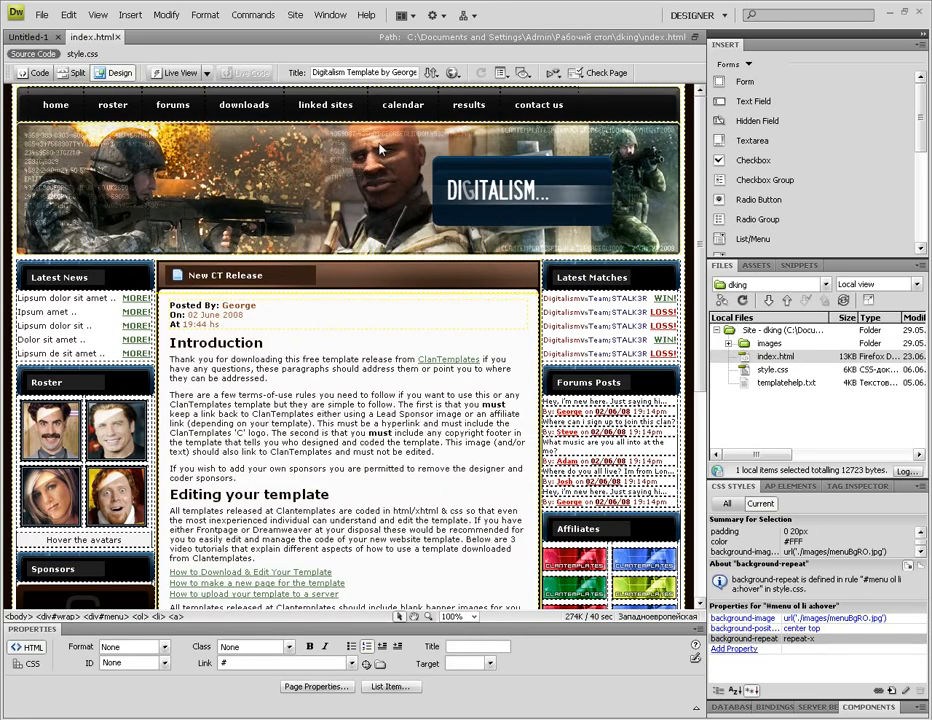
pyautogui.click(729, 343)
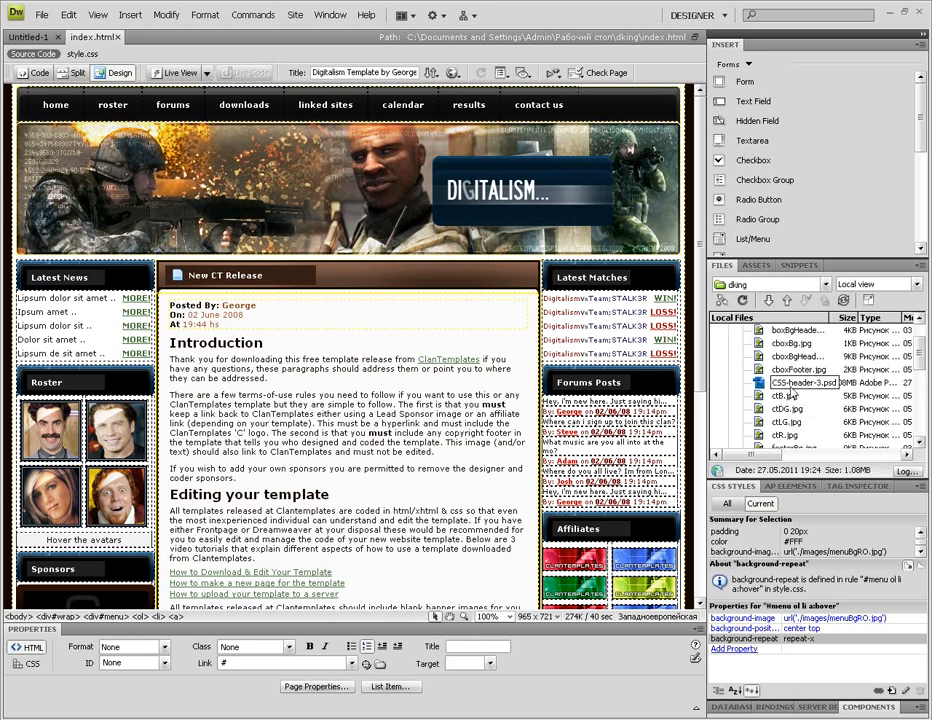
# Insert CSS-header-3.psd from the images folder into the page's header banner and reposition the image preview dialog
pyautogui.click(780, 421)
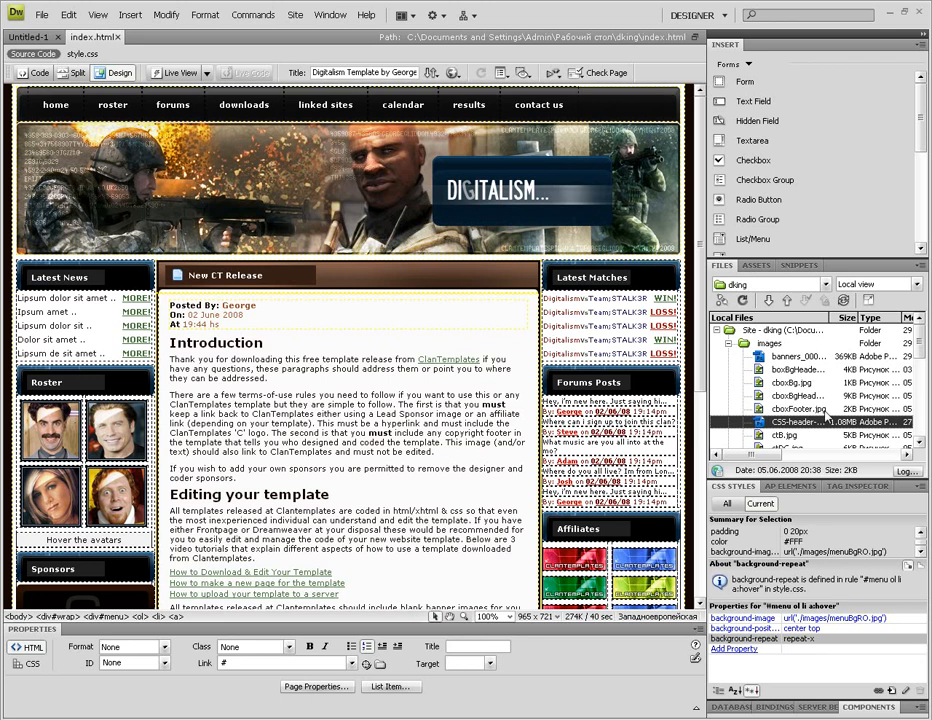
pyautogui.scroll(-5, 785, 425)
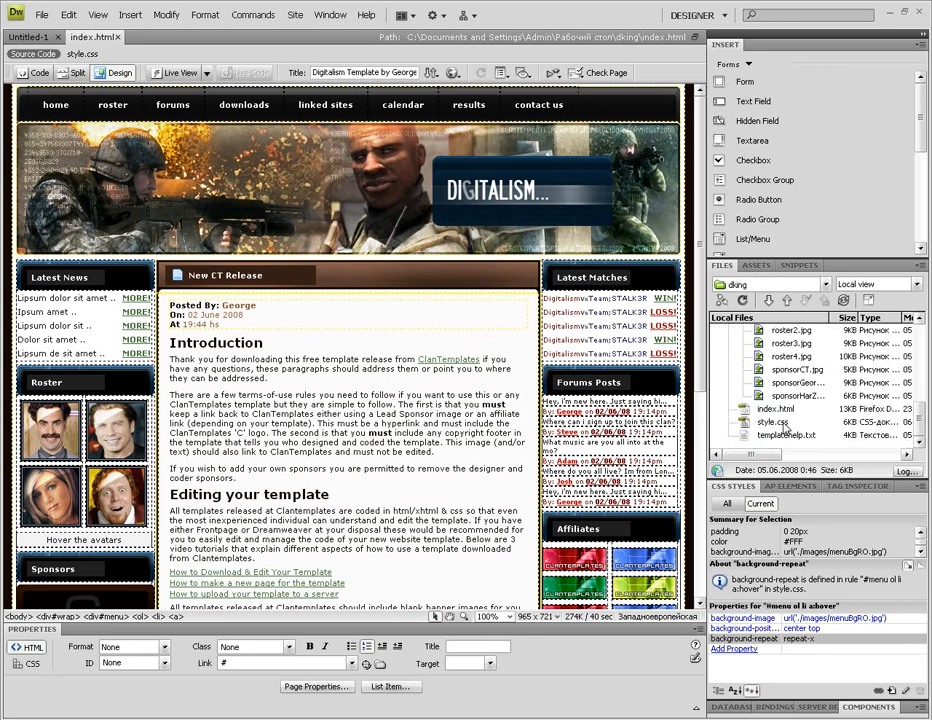
pyautogui.scroll(6, 785, 425)
pyautogui.scroll(2, 785, 425)
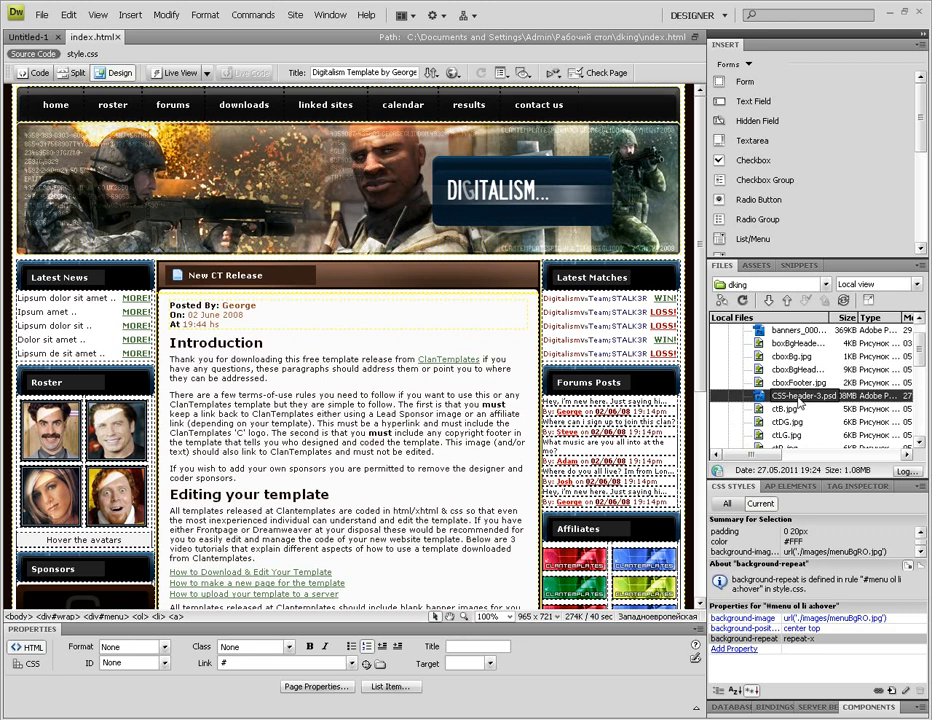
pyautogui.moveTo(798, 398); pyautogui.dragTo(318, 133)
pyautogui.click(488, 168)
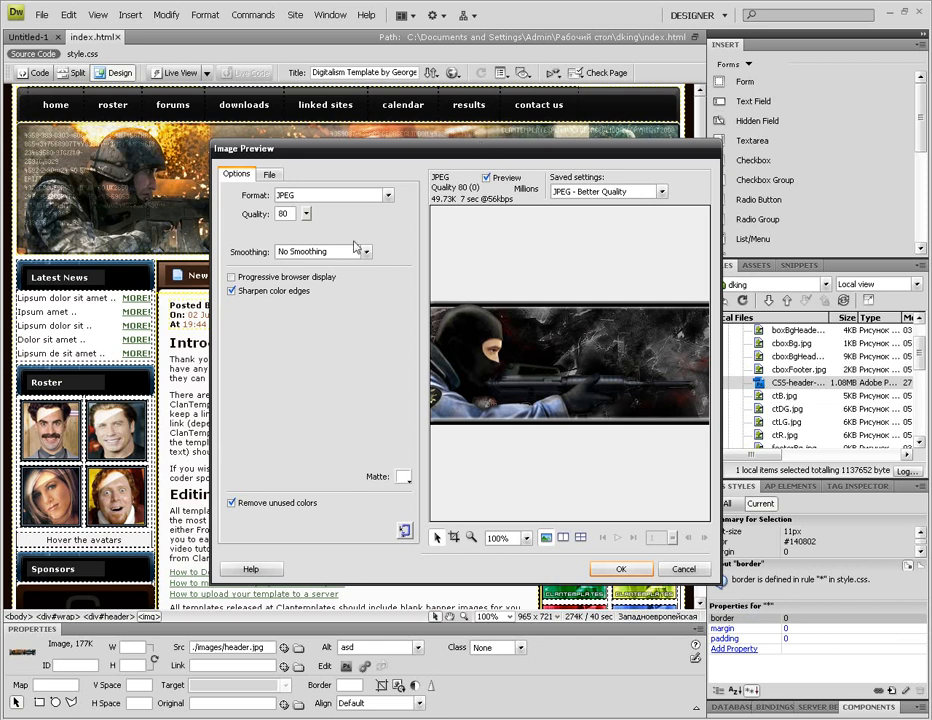
pyautogui.moveTo(485, 150); pyautogui.dragTo(353, 242)
pyautogui.moveTo(420, 241); pyautogui.dragTo(476, 215)
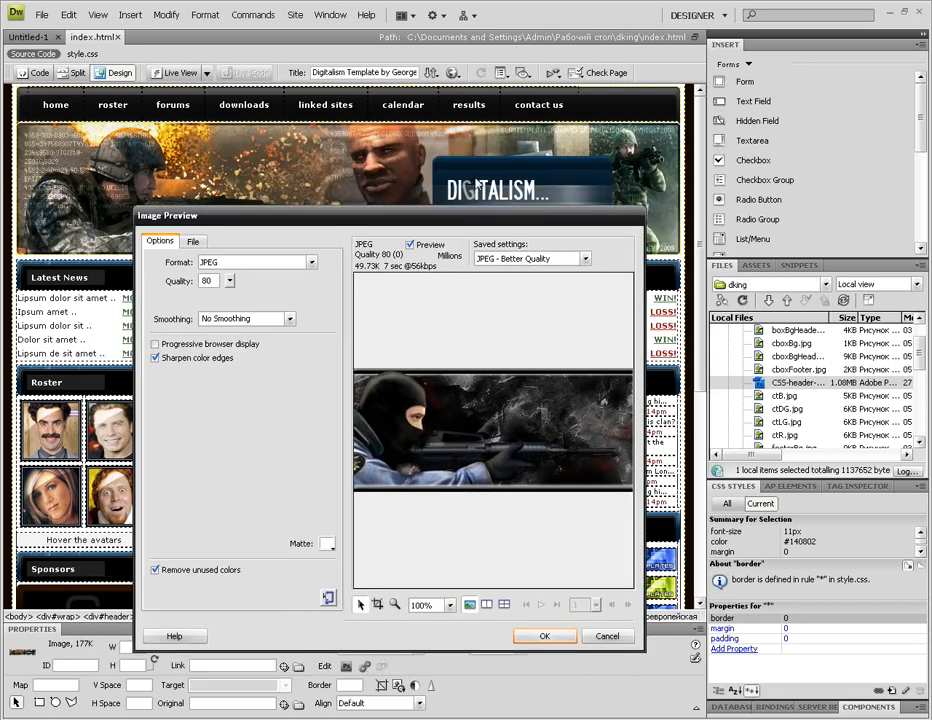
pyautogui.moveTo(416, 218); pyautogui.dragTo(410, 157)
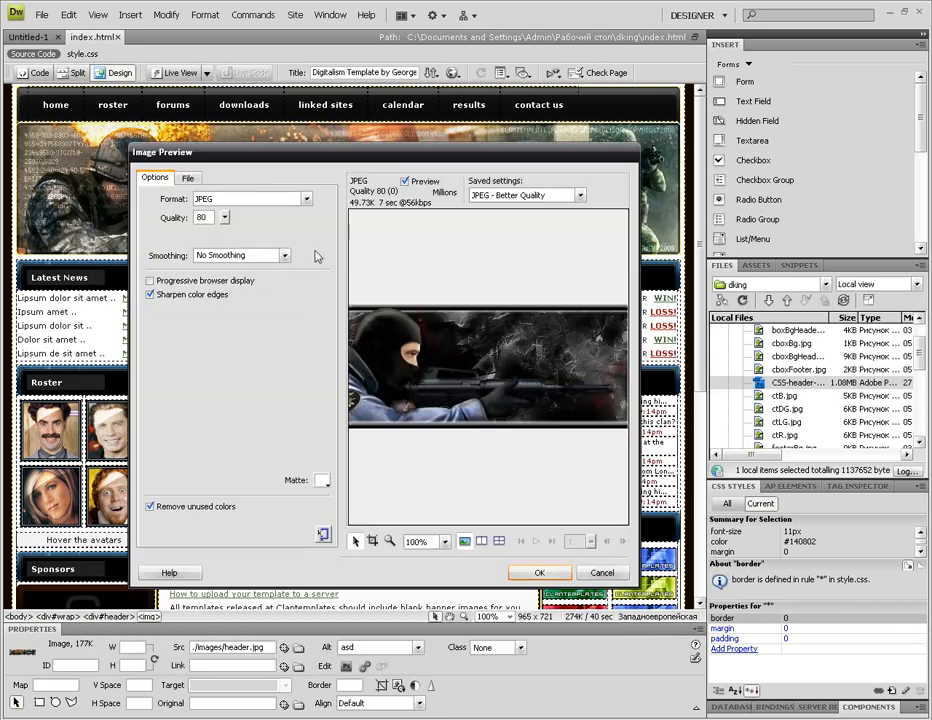
# Set the inserted header image to JPEG format at quality 100 and accept the conversion settings
pyautogui.click(307, 200)
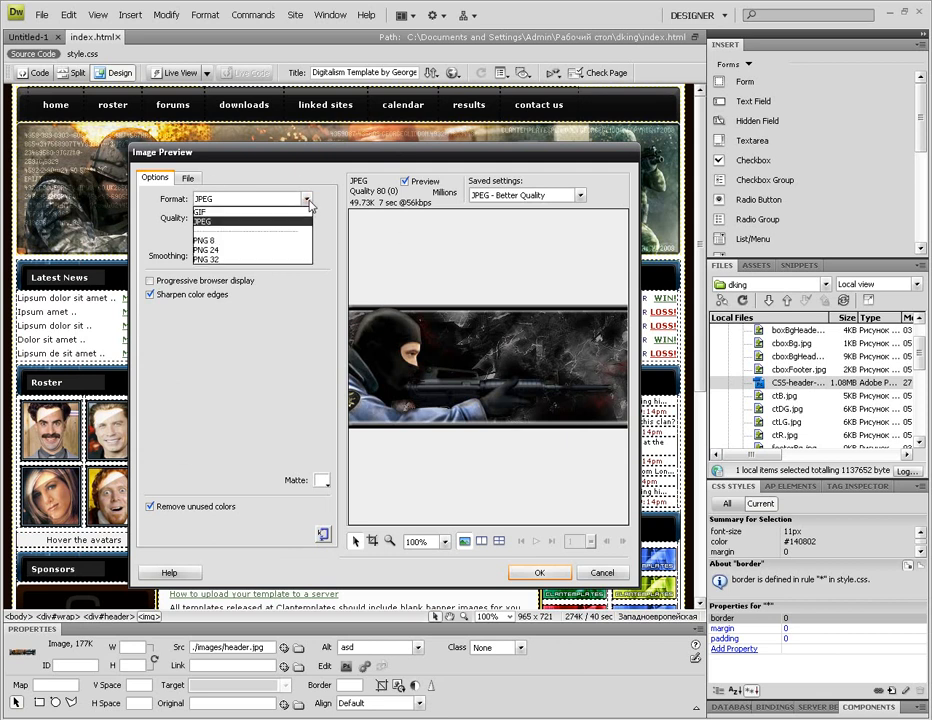
pyautogui.click(212, 221)
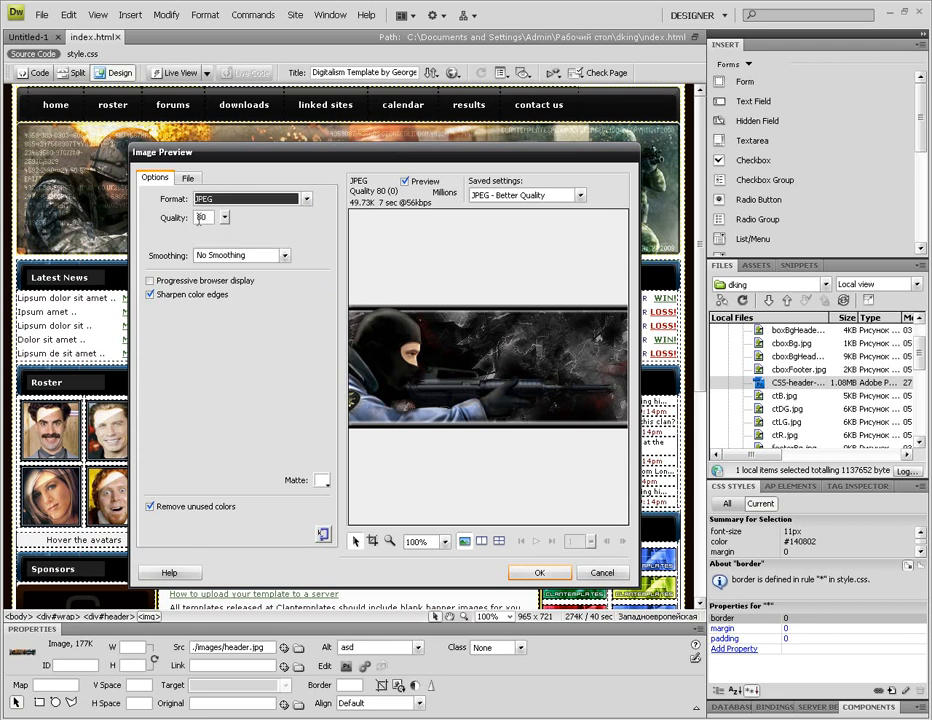
pyautogui.click(225, 218)
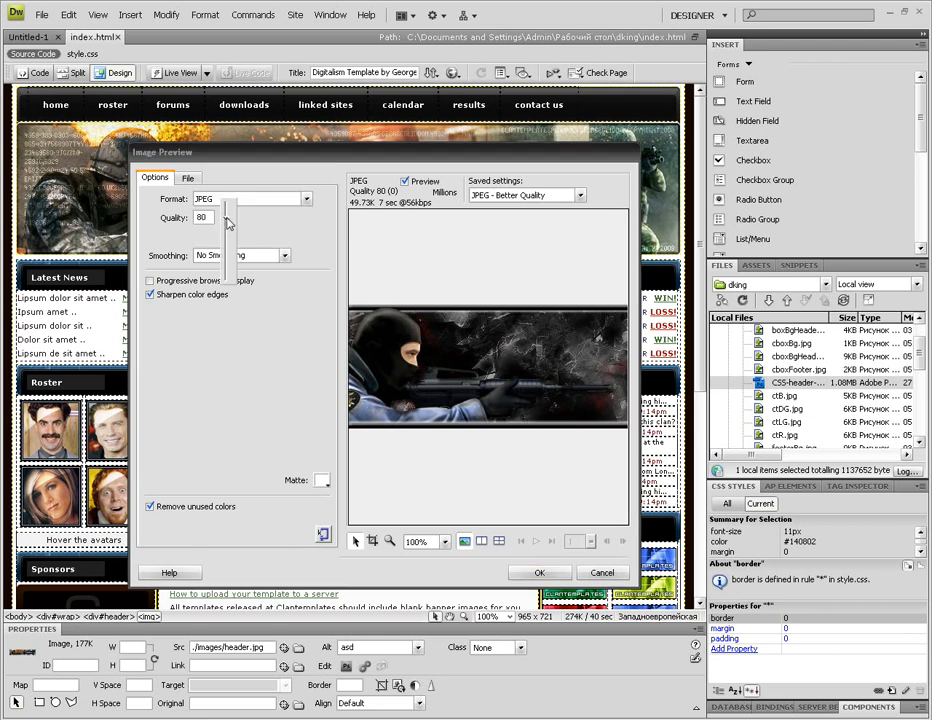
pyautogui.moveTo(229, 229); pyautogui.dragTo(230, 199)
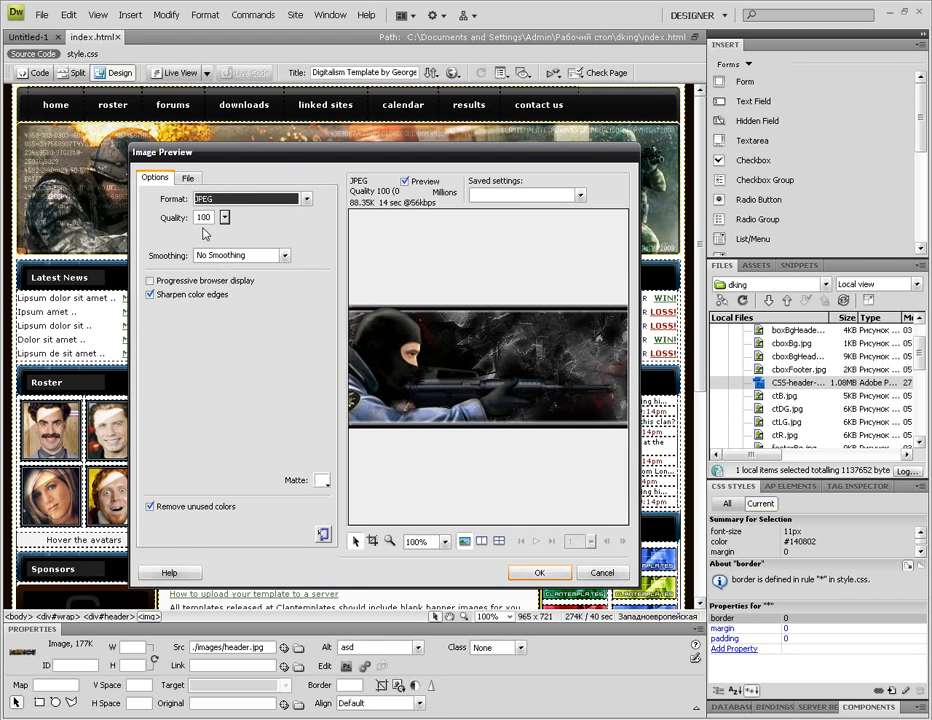
pyautogui.click(186, 179)
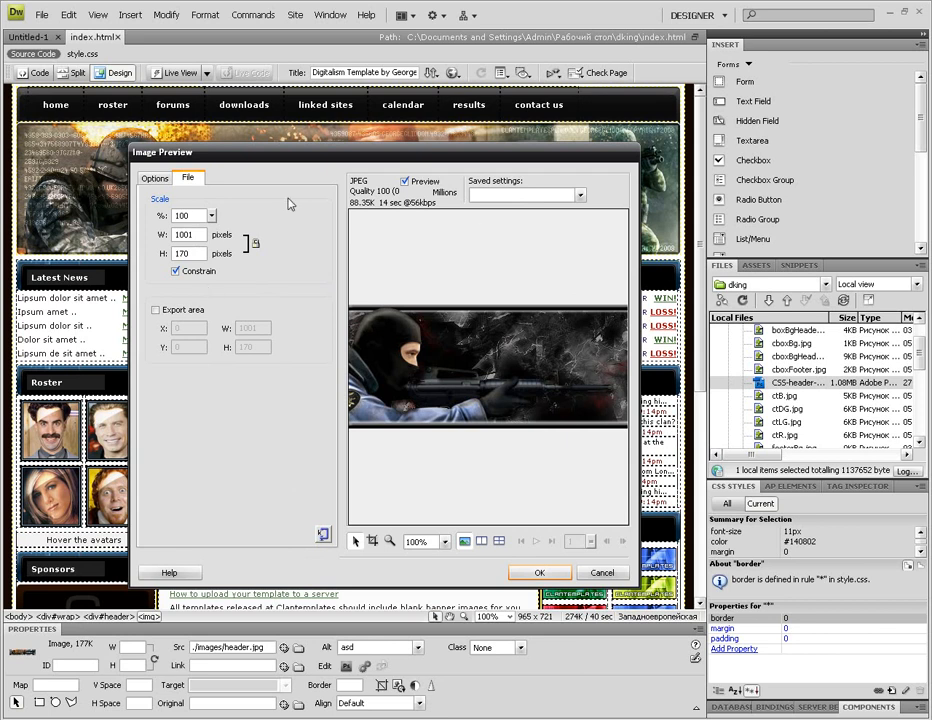
pyautogui.click(155, 178)
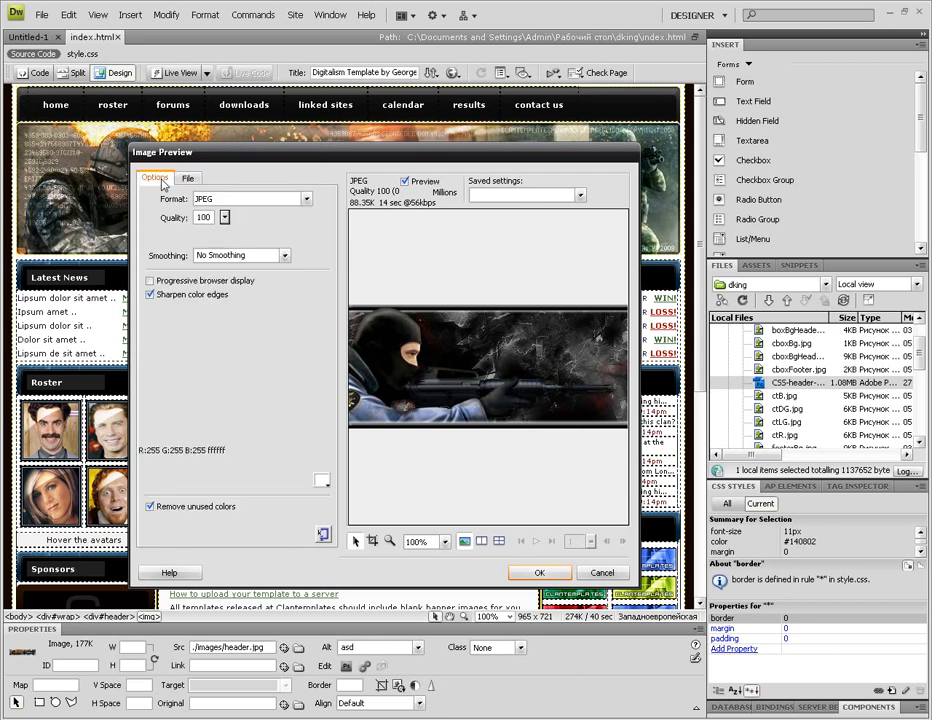
pyautogui.click(539, 572)
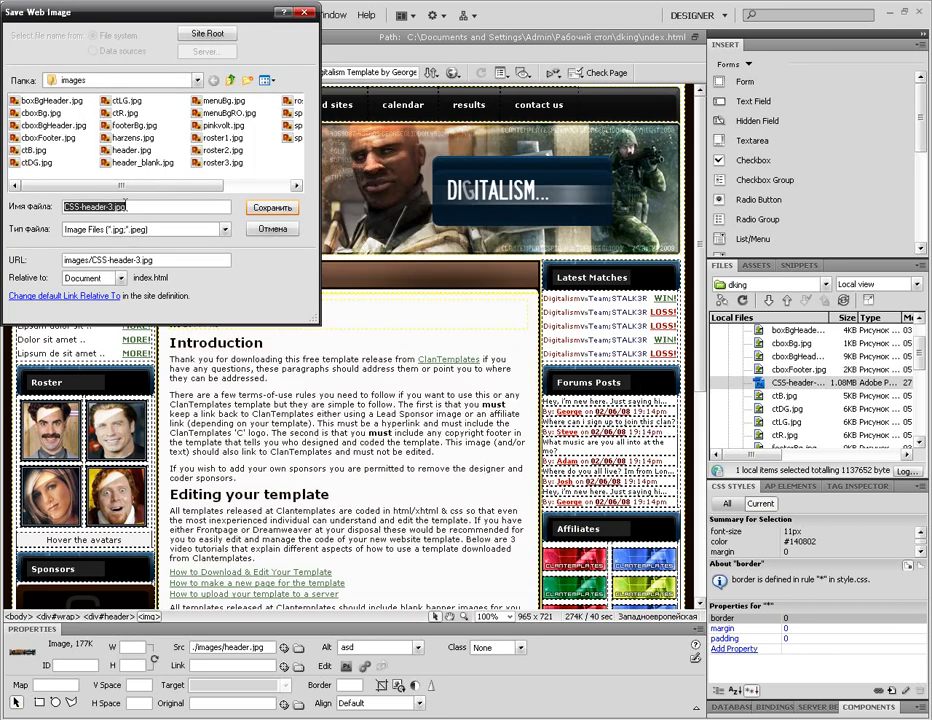
# Create a folder named img in the dking site folder and save the converted header there as CSS-header-3.jpg
pyautogui.click(198, 81)
pyautogui.click(75, 200)
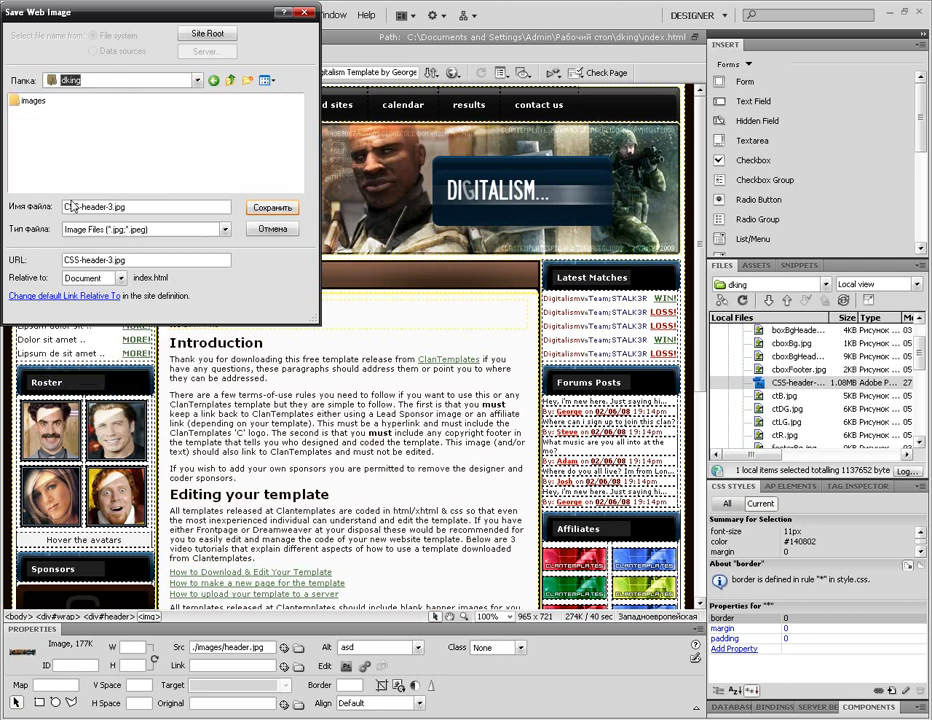
pyautogui.click(31, 100)
pyautogui.click(166, 119)
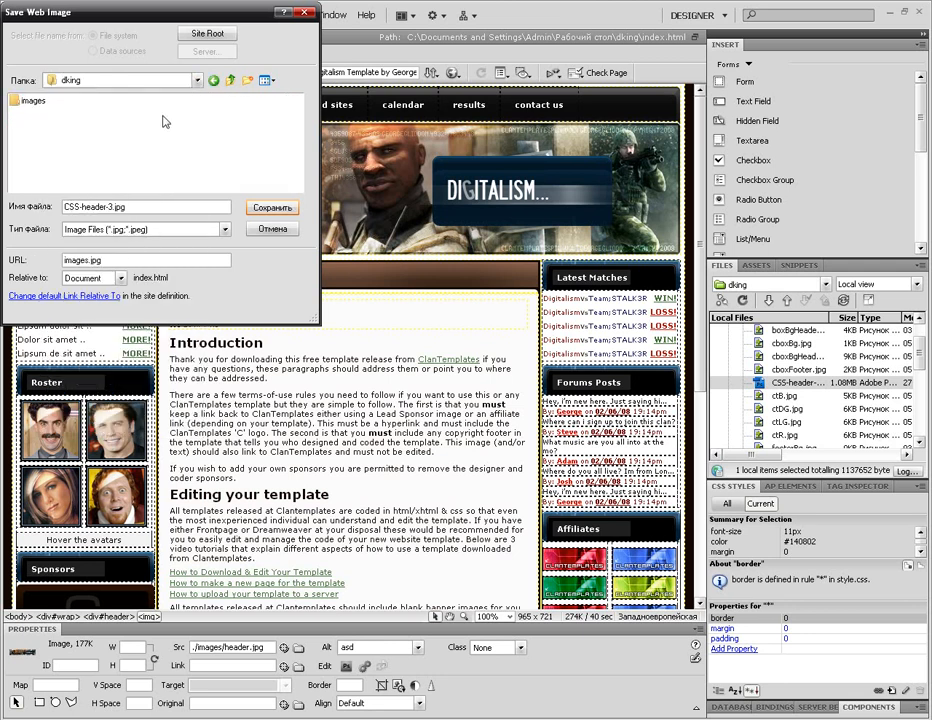
pyautogui.click(247, 80)
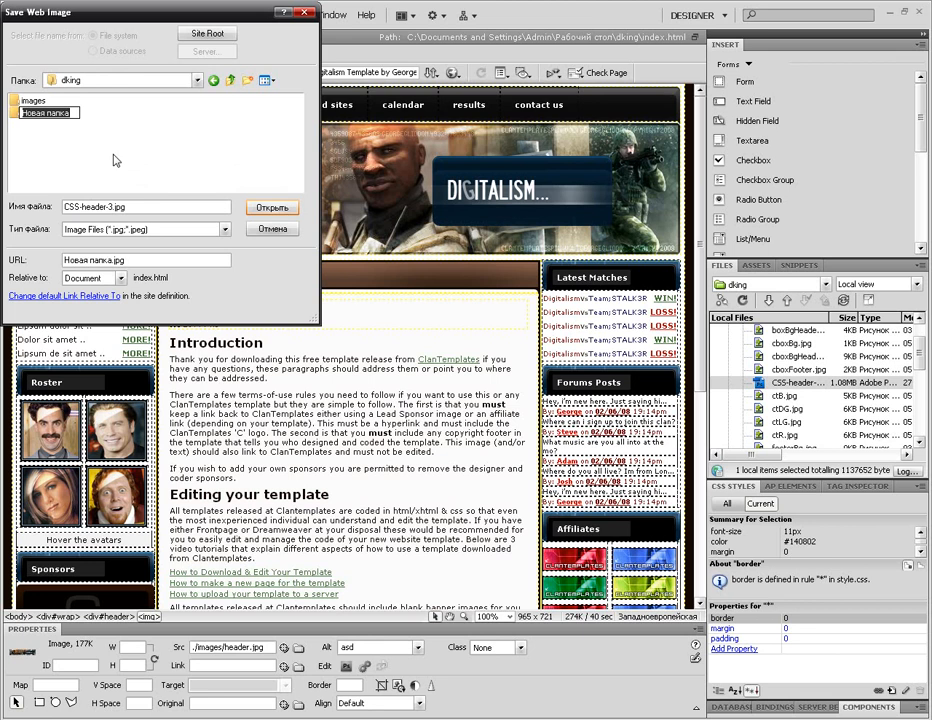
pyautogui.write('img')
pyautogui.press('Return')
pyautogui.doubleClick(30, 112)
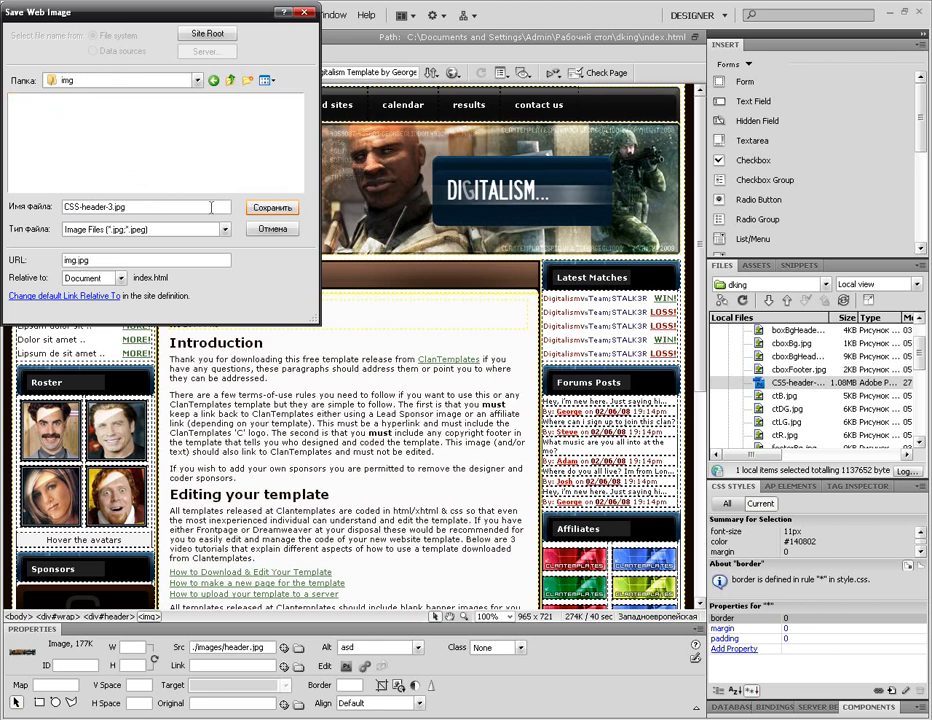
pyautogui.click(272, 208)
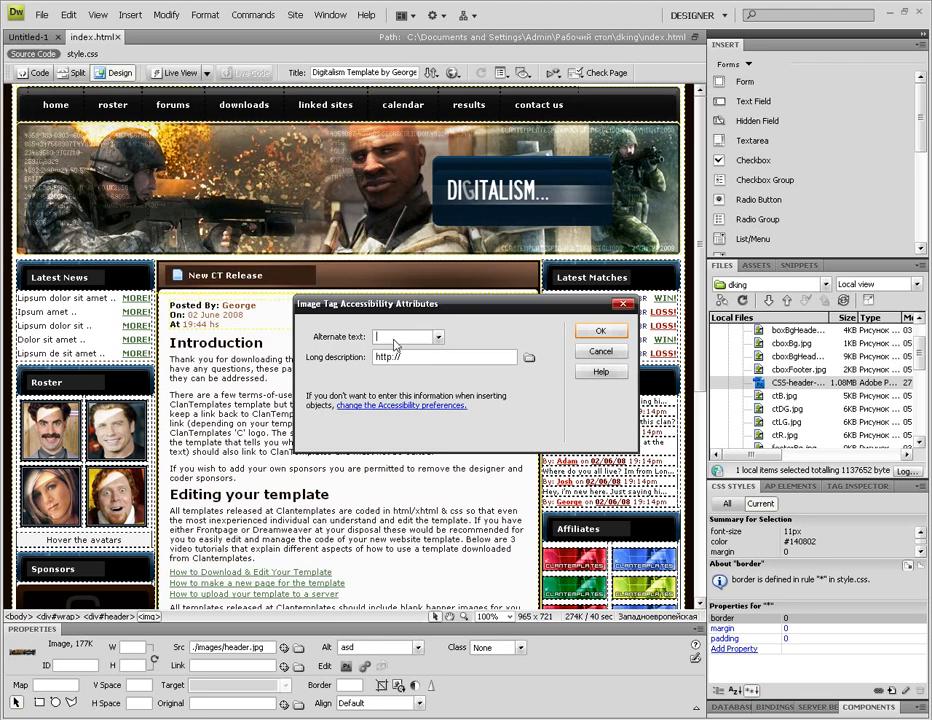
# Give the header image the alternate text webheaders and index.html as its long description, and insert it into the page
pyautogui.write('webheaders')
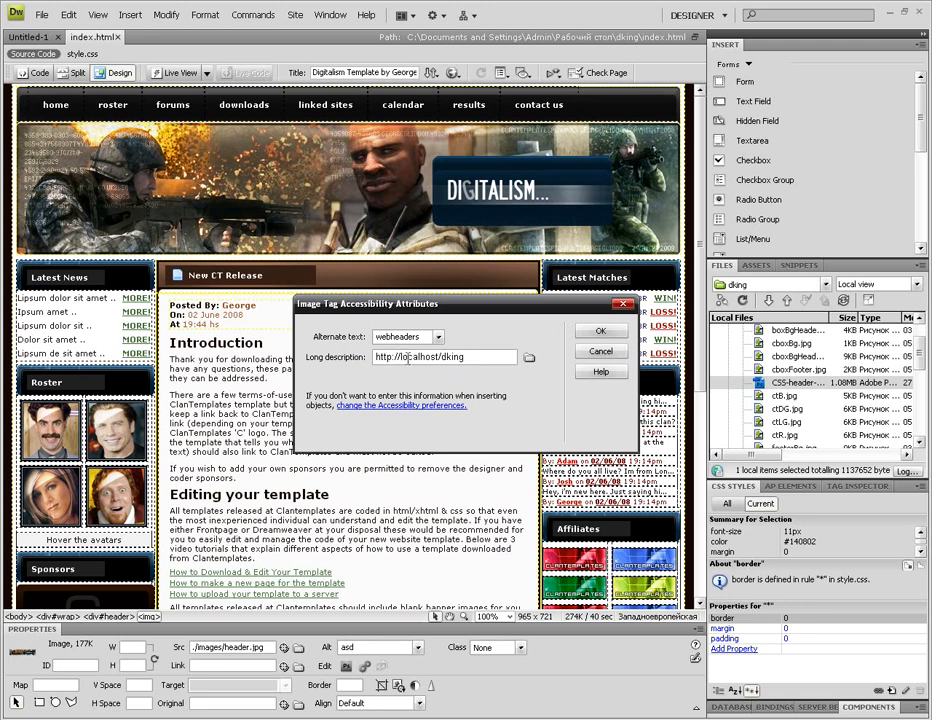
pyautogui.click(529, 360)
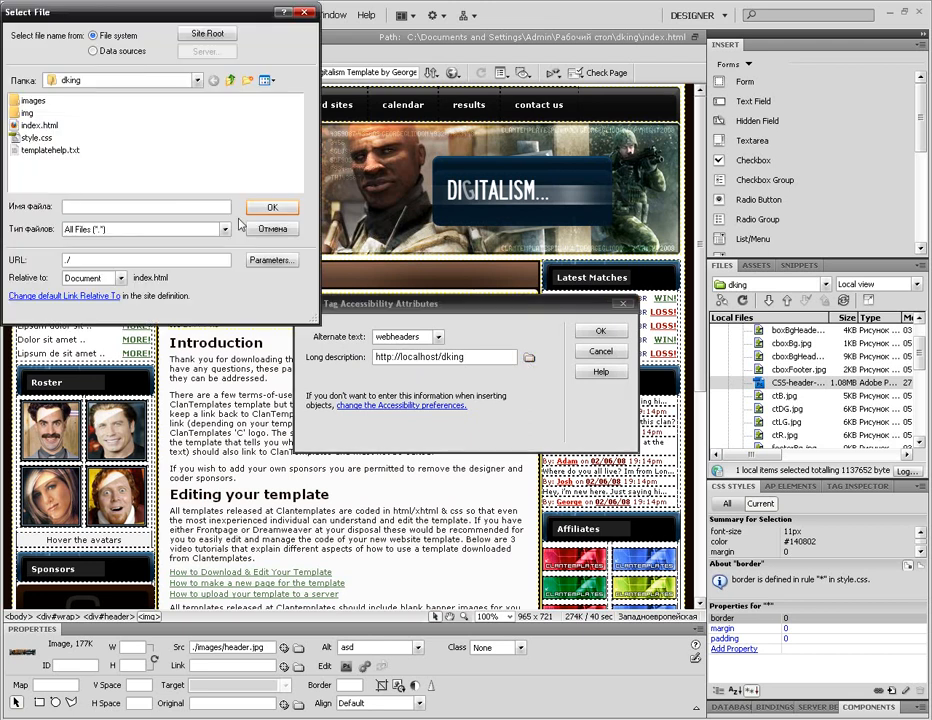
pyautogui.click(38, 125)
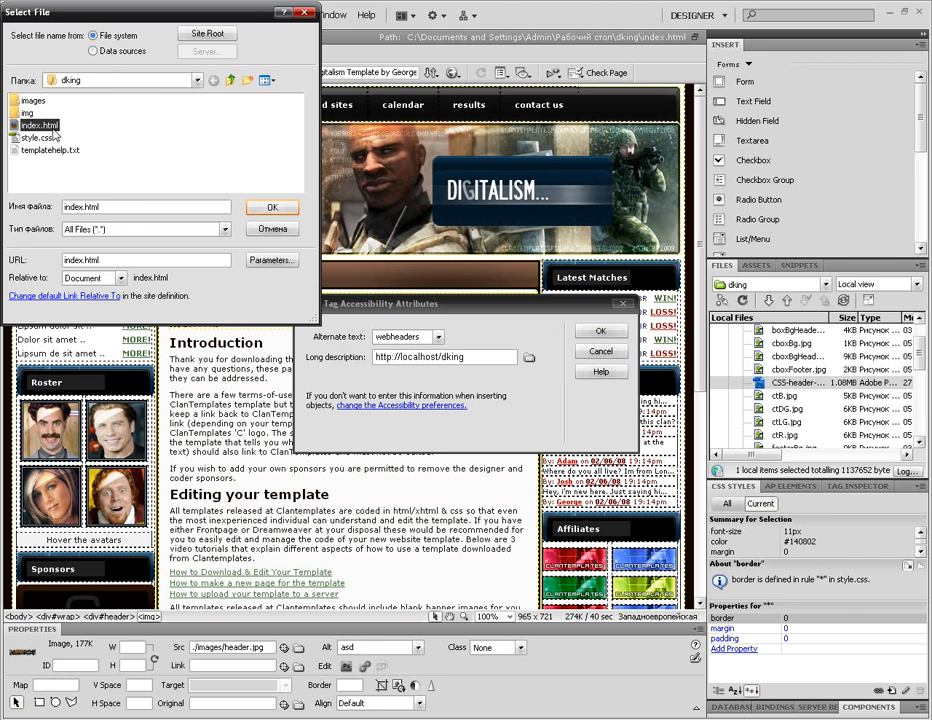
pyautogui.click(271, 207)
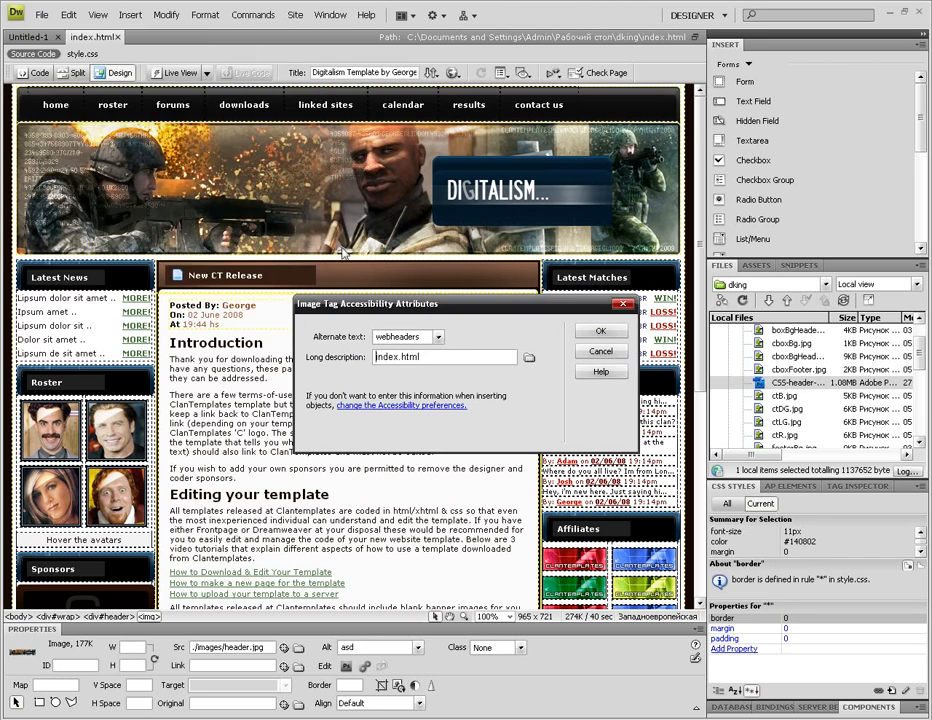
pyautogui.click(598, 331)
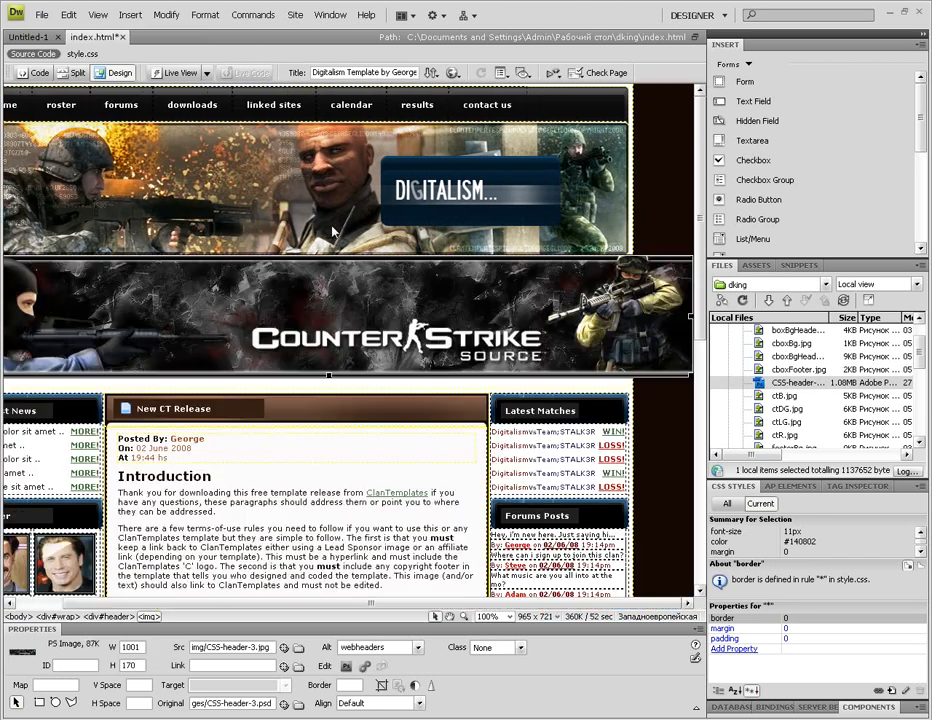
# Delete the old Digitalism banner and narrow the new Counter-Strike header image to about 910 pixels wide
pyautogui.click(263, 188)
pyautogui.press('Delete')
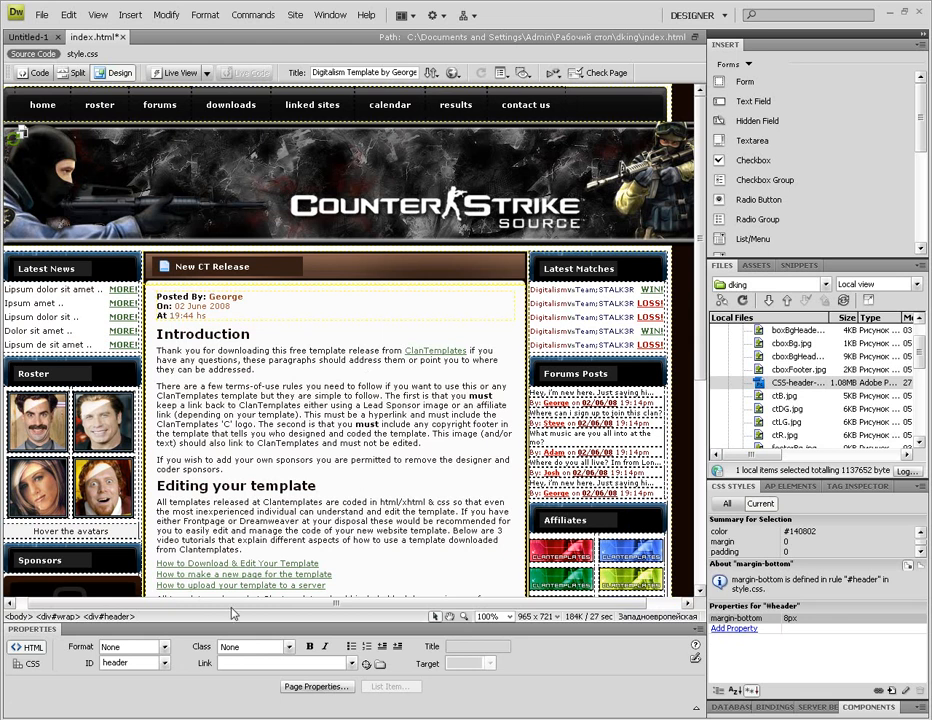
pyautogui.moveTo(232, 604); pyautogui.dragTo(350, 599)
pyautogui.click(553, 228)
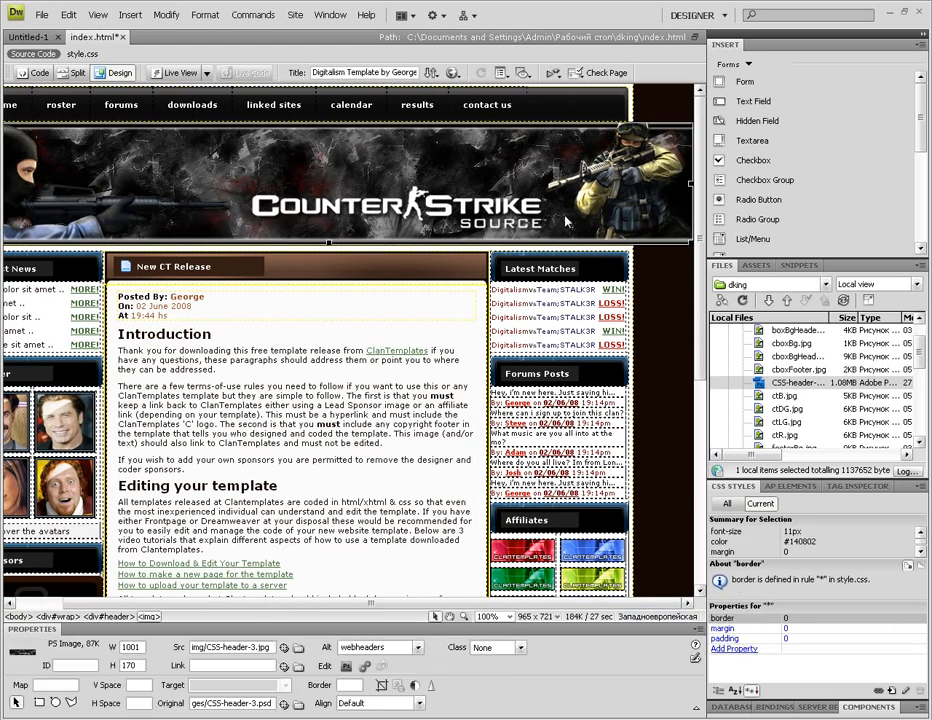
pyautogui.moveTo(637, 182); pyautogui.dragTo(629, 184)
pyautogui.press('Delete')
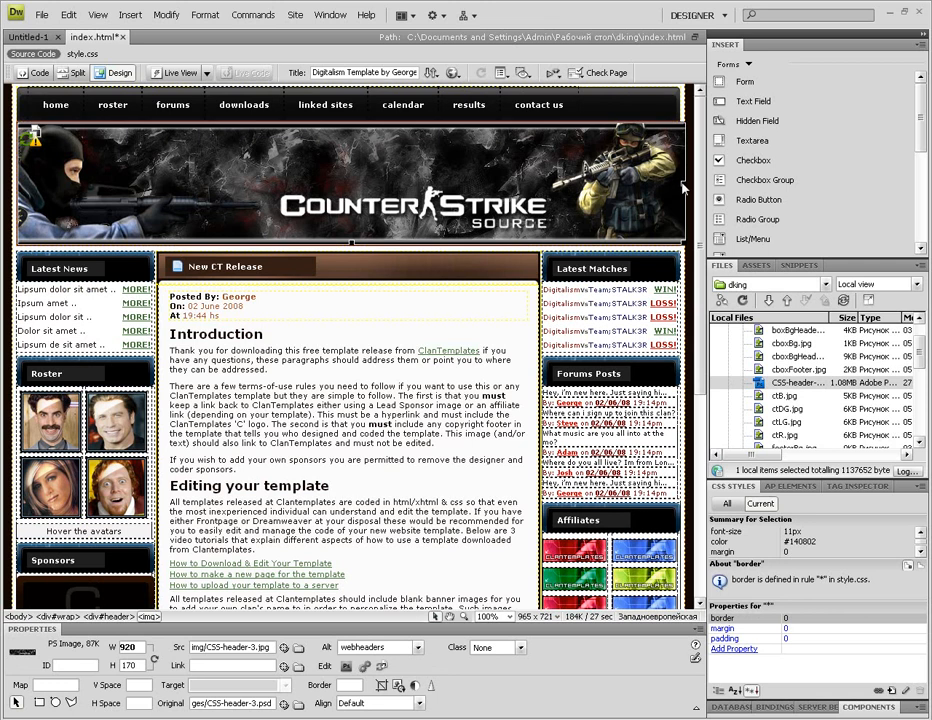
pyautogui.hotkey('ctrl', 'z')
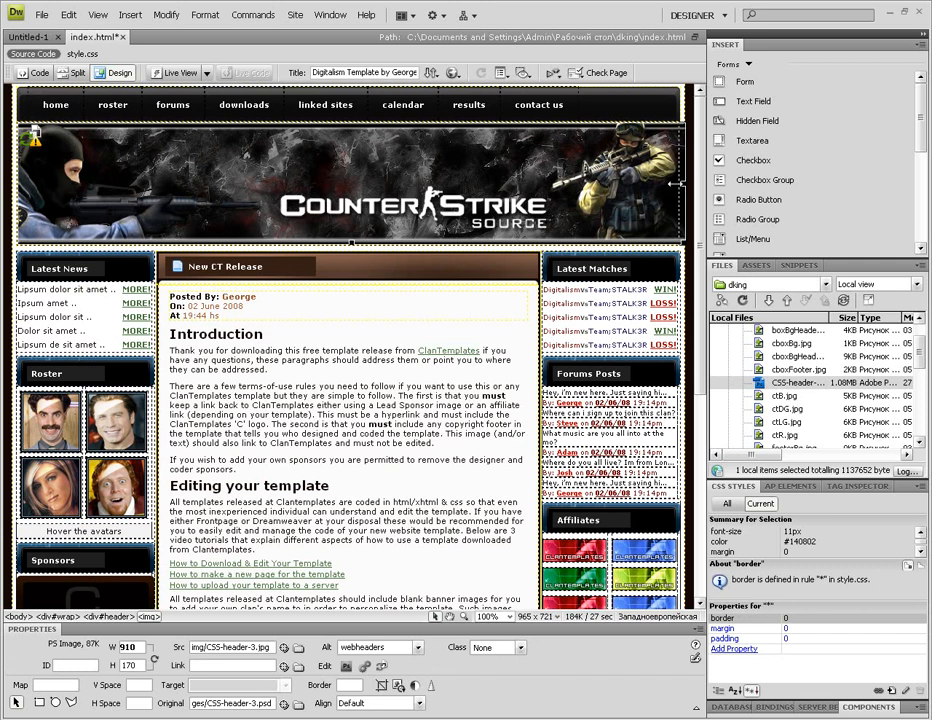
pyautogui.moveTo(682, 186); pyautogui.dragTo(675, 183)
pyautogui.click(630, 108)
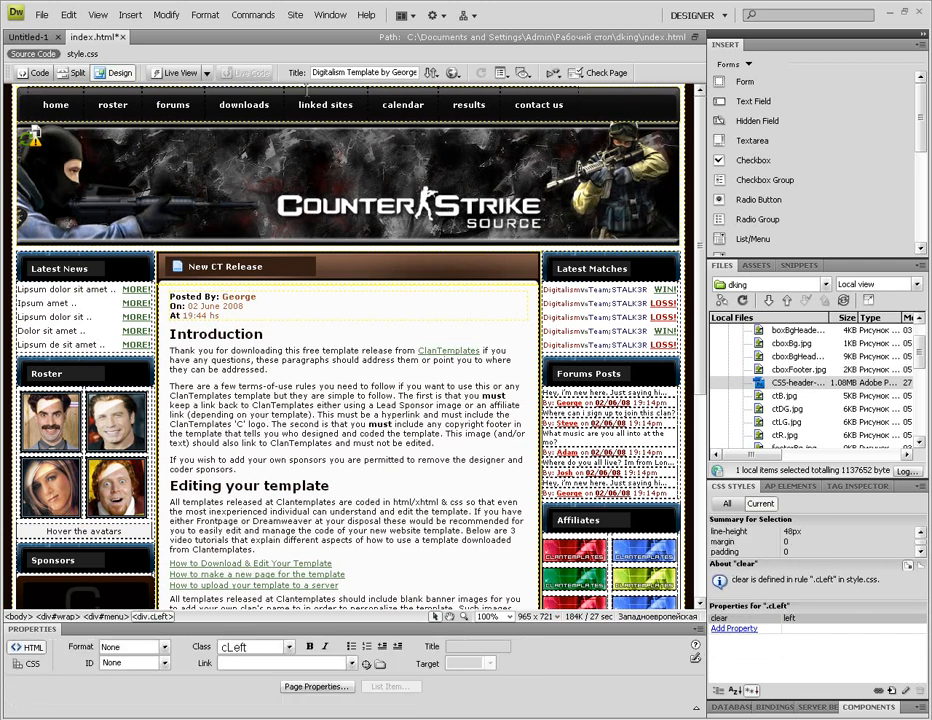
# Preview the page in Live View, widen the header image to 911 pixels, and check the result in Live View
pyautogui.click(174, 73)
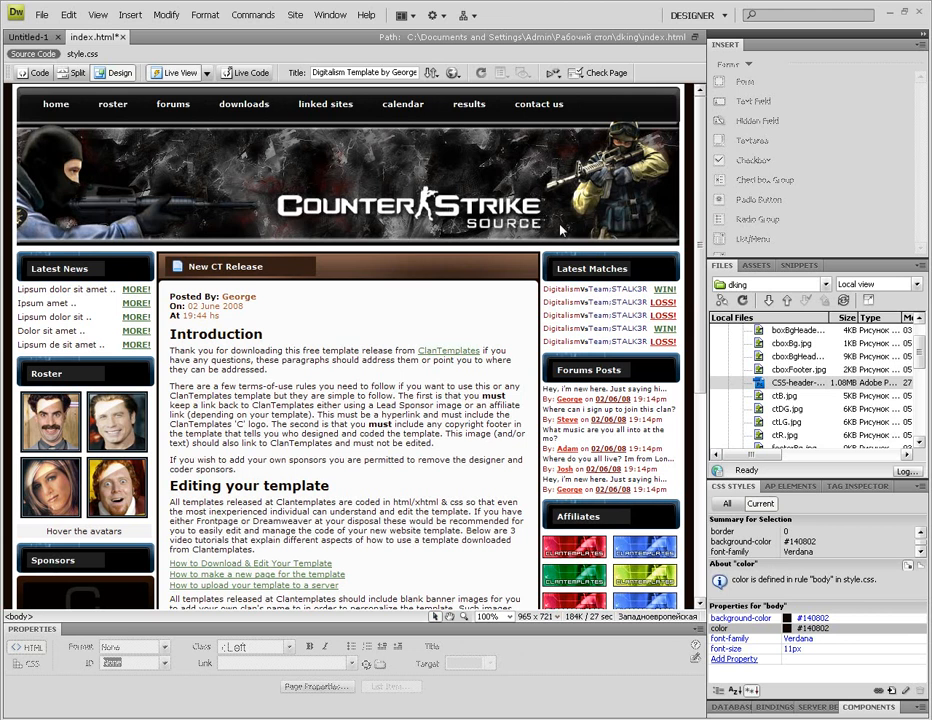
pyautogui.click(604, 206)
pyautogui.hotkey('alt', 'F11')
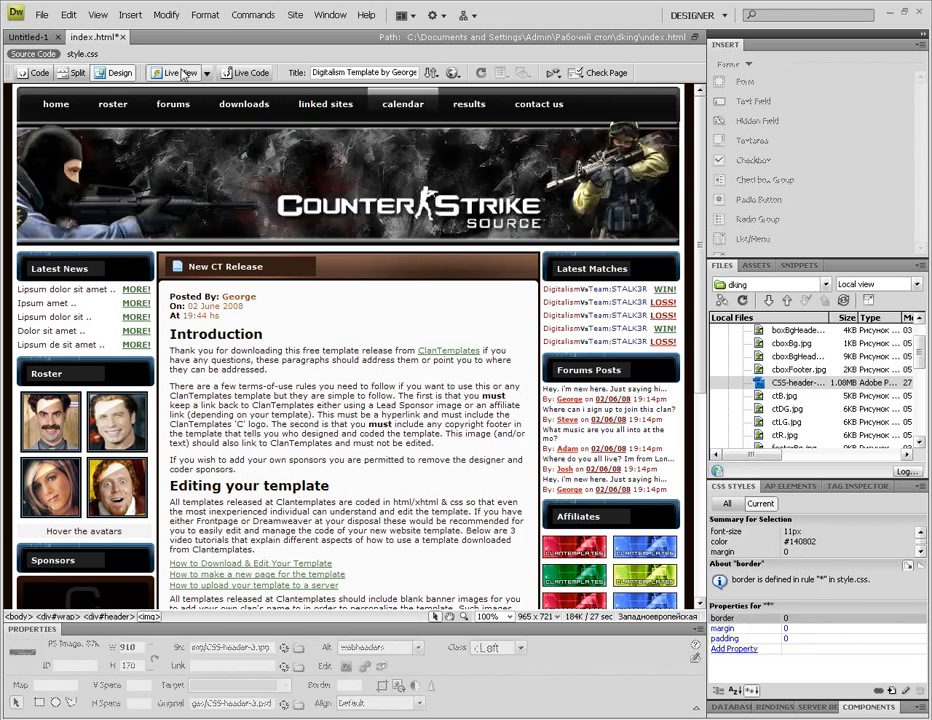
pyautogui.moveTo(676, 184); pyautogui.dragTo(677, 184)
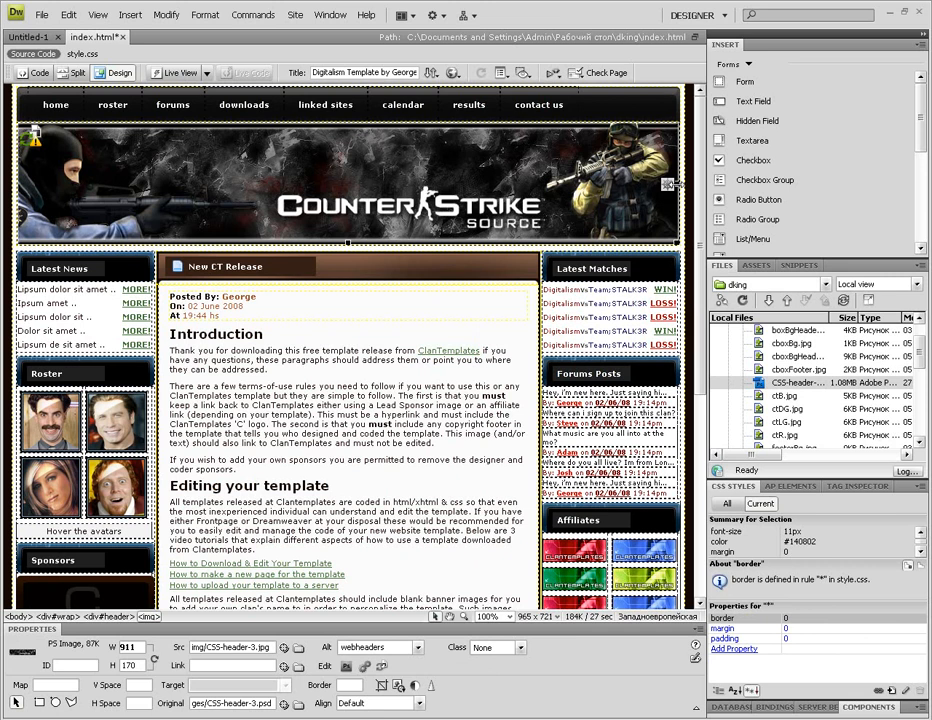
pyautogui.click(182, 73)
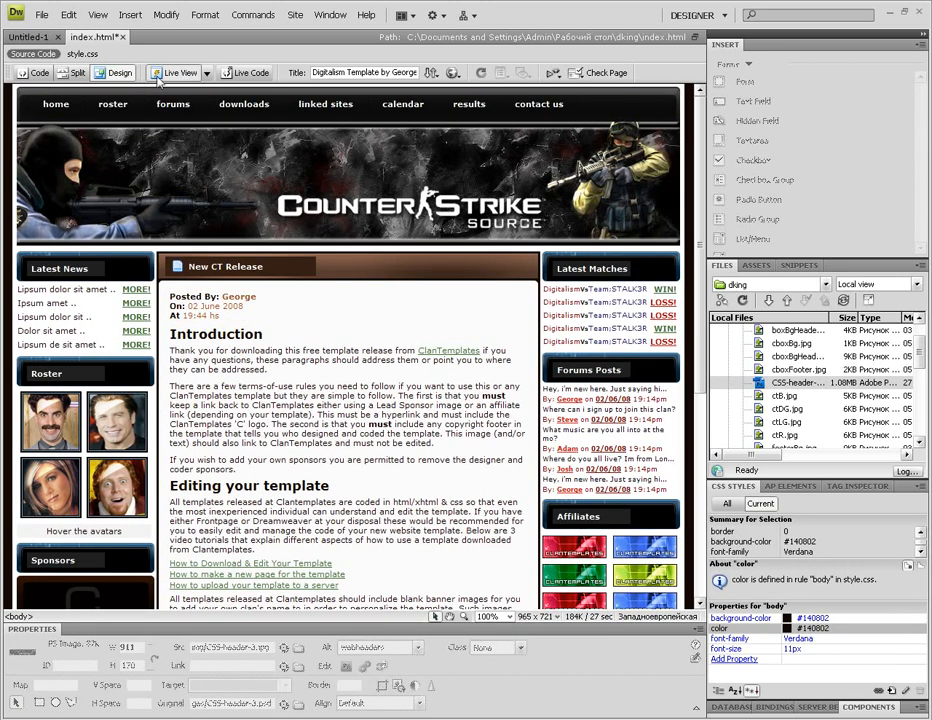
pyautogui.click(176, 73)
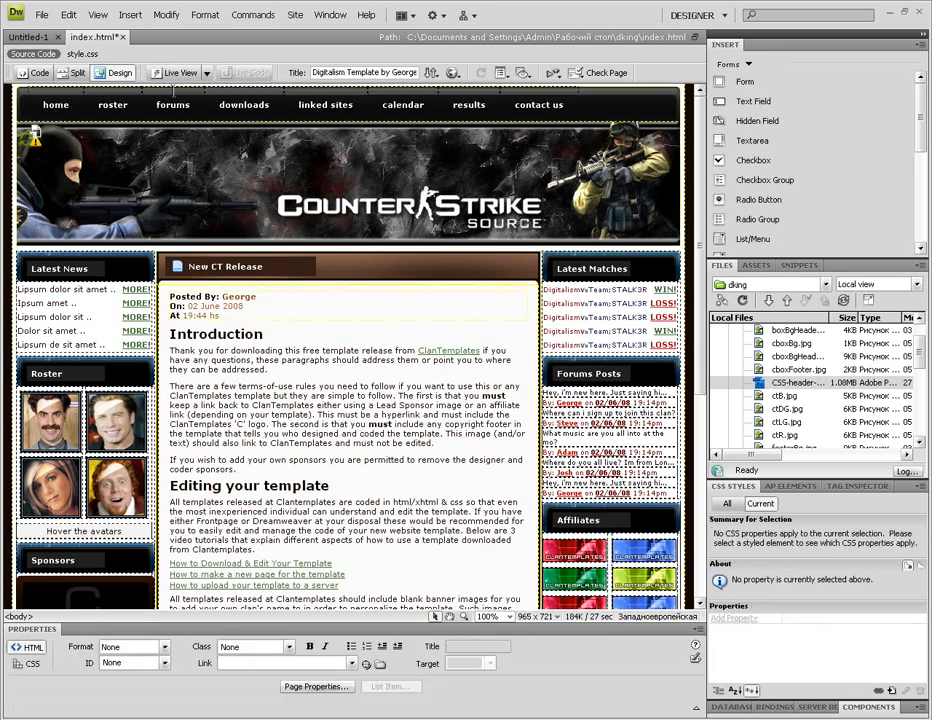
# Re-export the header image with its image settings at JPEG quality 100 and a scale of 911 by 170 pixels
pyautogui.click(200, 198)
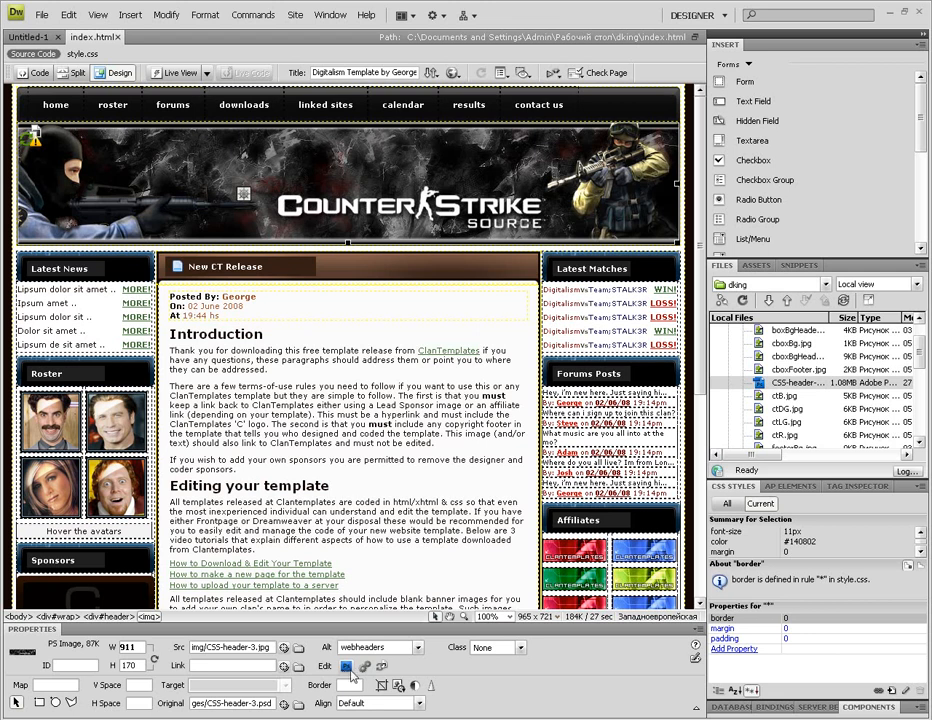
pyautogui.click(366, 667)
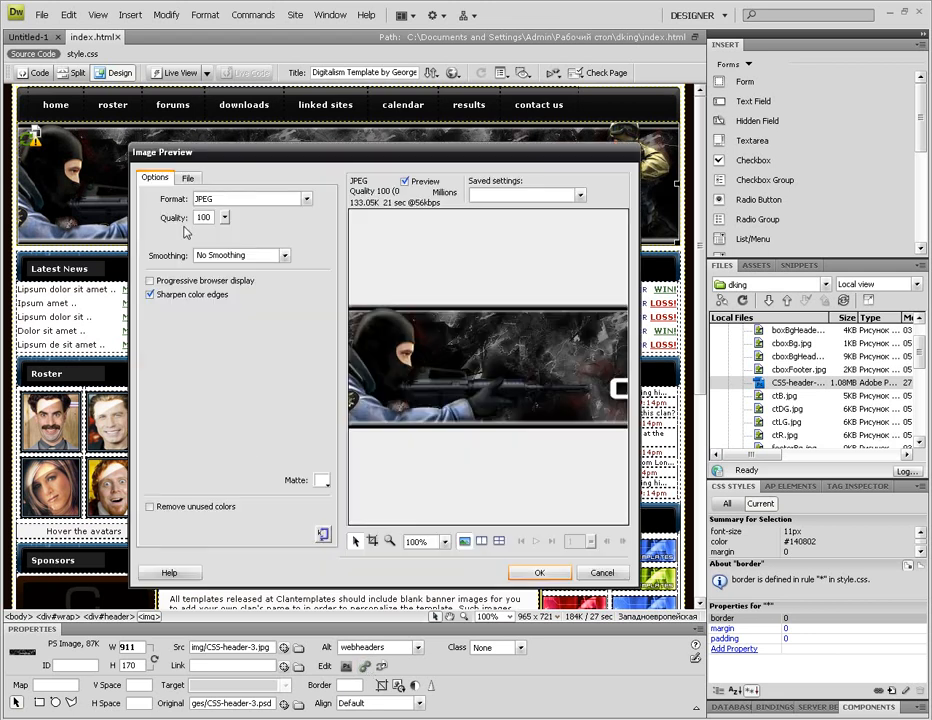
pyautogui.click(190, 180)
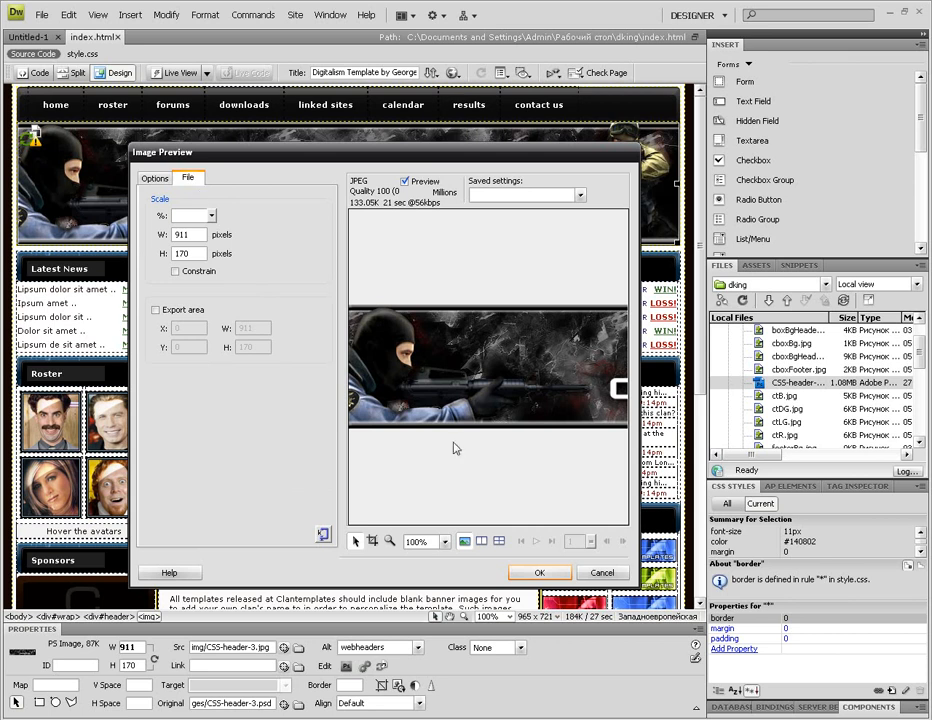
pyautogui.click(538, 573)
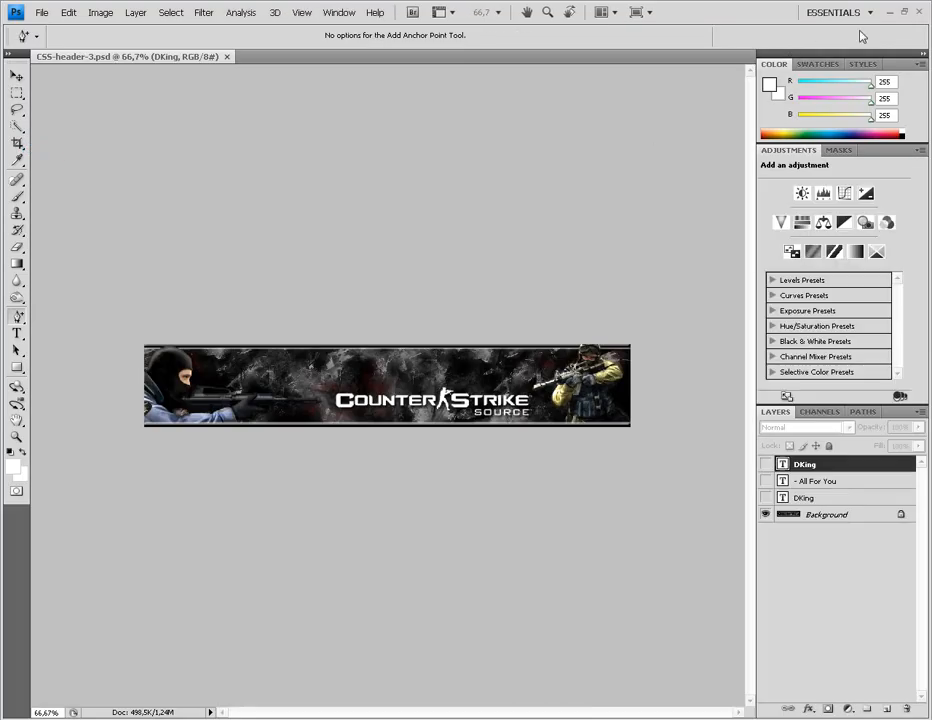
# In Photoshop, make the "- All For You" text layer and the DKing layer just above the background visible in CSS-header-3.psd
pyautogui.click(889, 12)
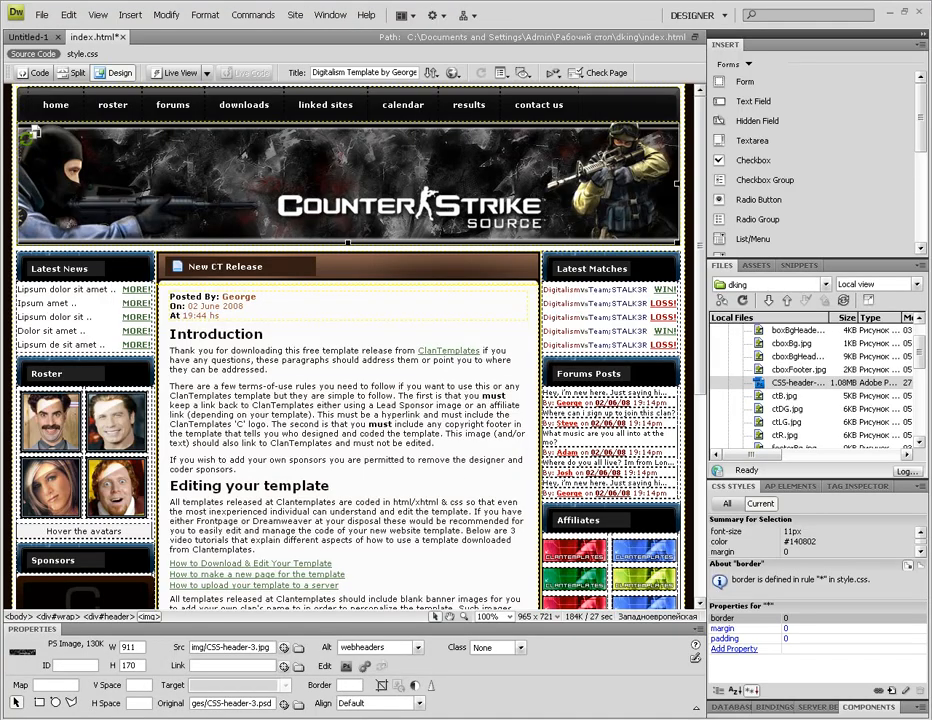
pyautogui.hotkey('alt', 'Tab')
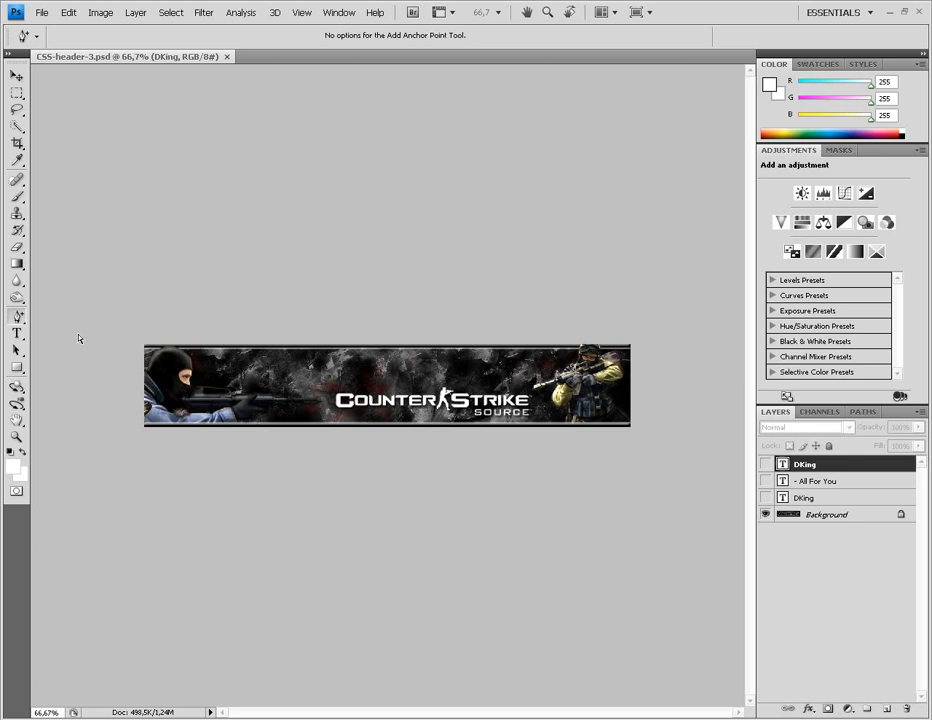
pyautogui.click(765, 498)
pyautogui.click(765, 498)
pyautogui.click(765, 464)
pyautogui.click(765, 464)
pyautogui.click(765, 481)
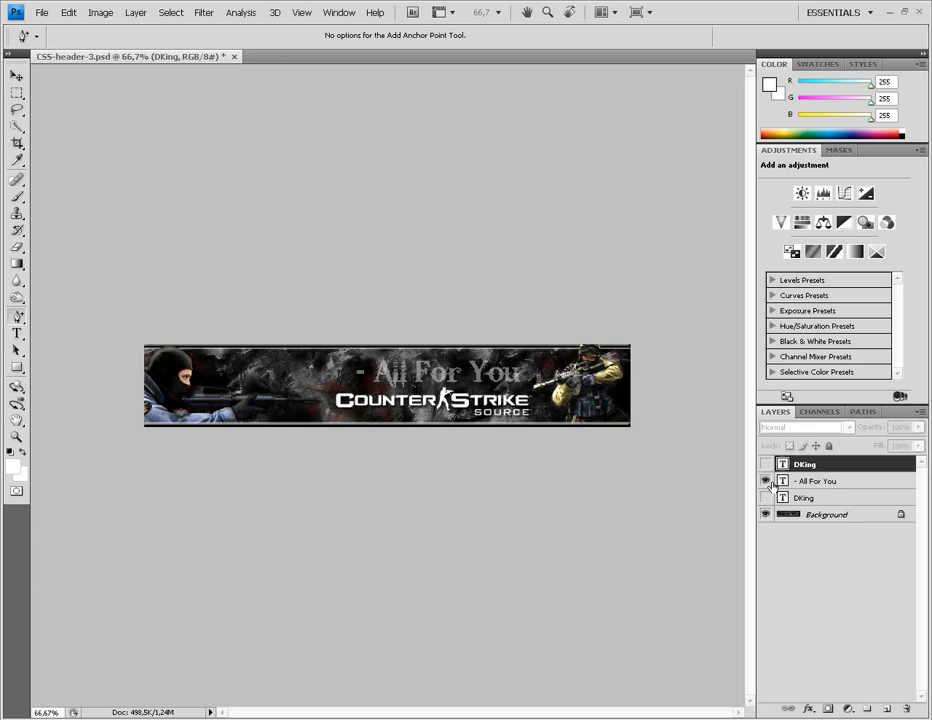
pyautogui.click(765, 498)
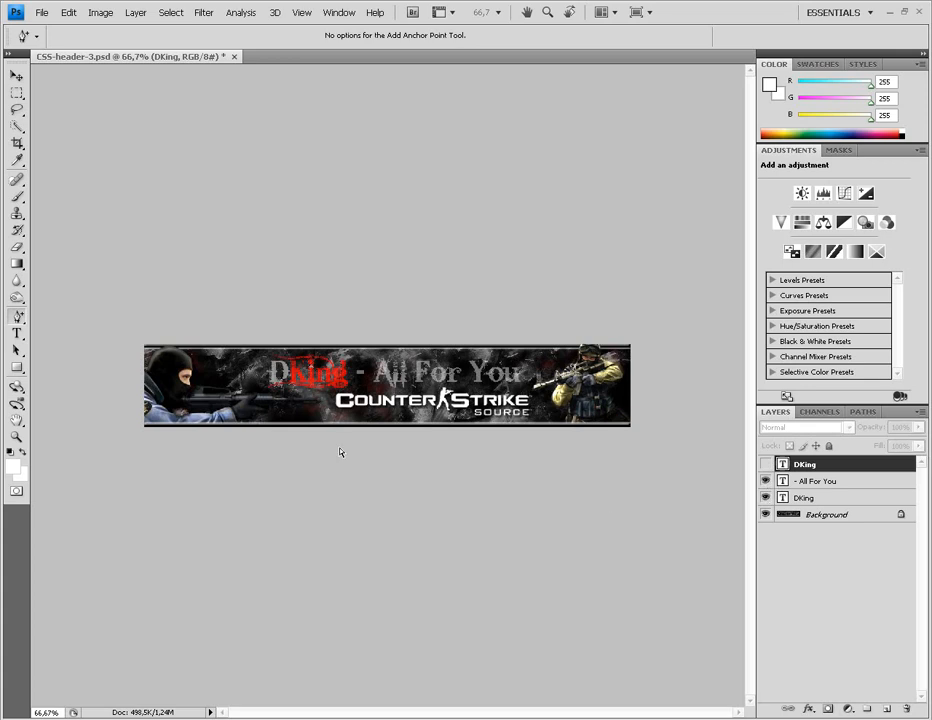
# Save CSS-header-3.psd and return to Dreamweaver
pyautogui.click(41, 12)
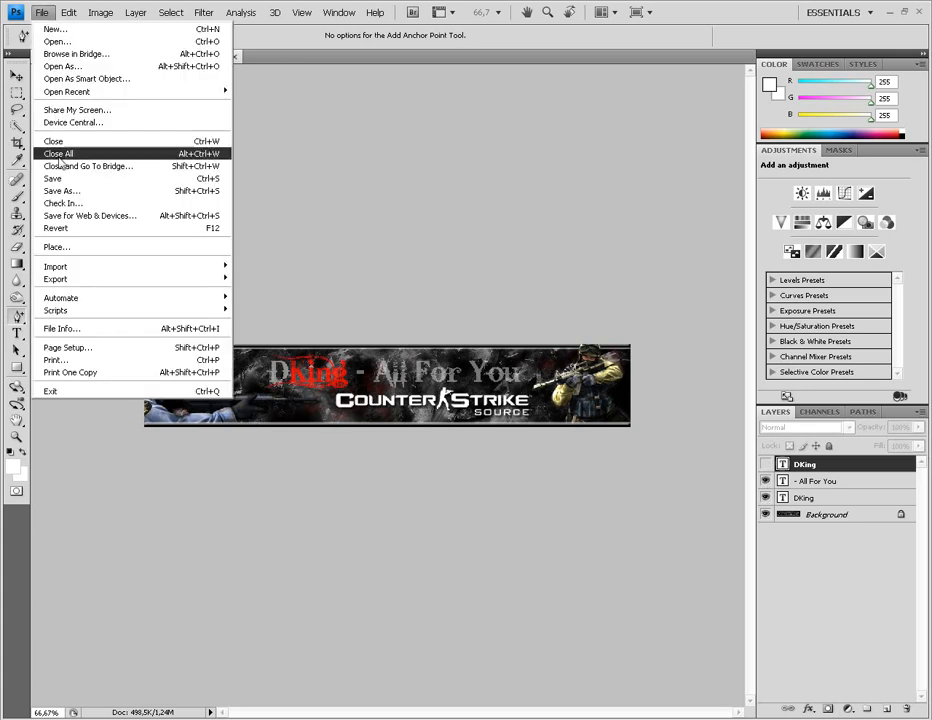
pyautogui.click(57, 179)
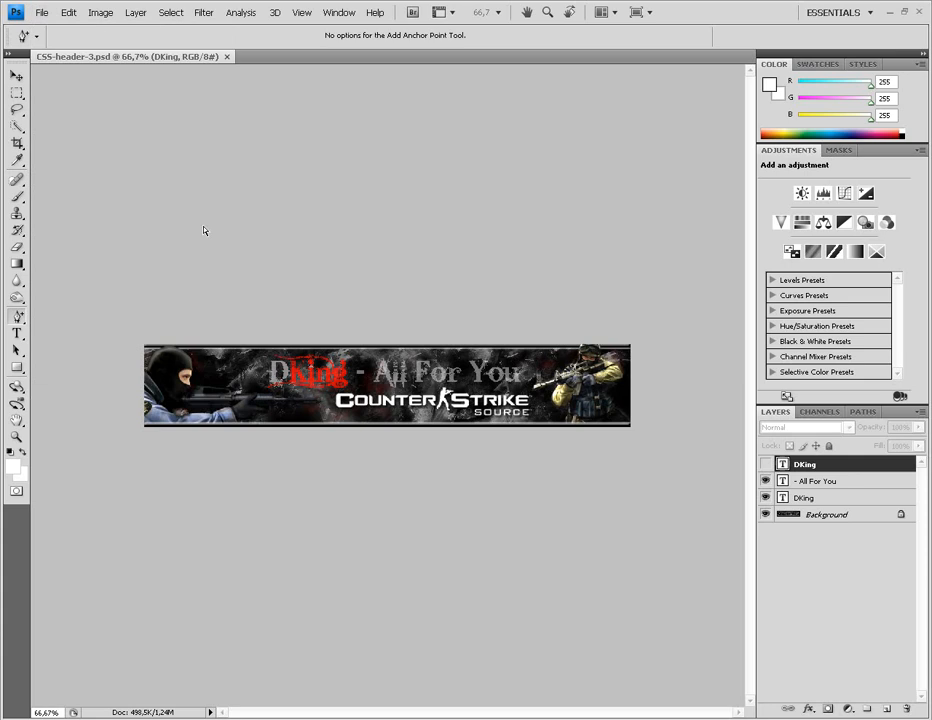
pyautogui.click(890, 13)
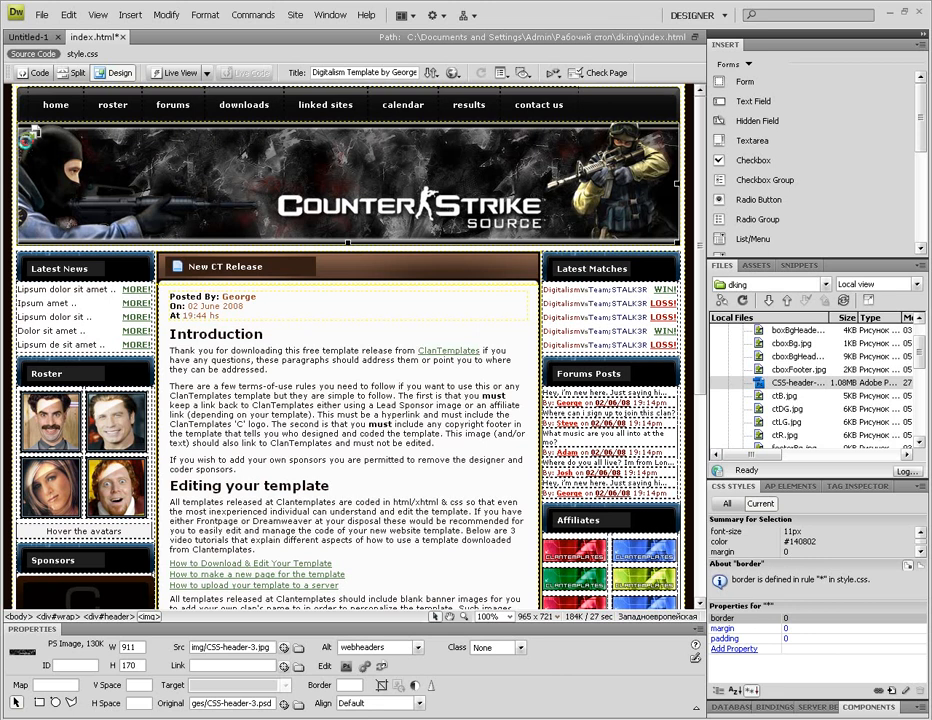
# Update the page's header image from its original Photoshop file
pyautogui.doubleClick(25, 139)
pyautogui.press('Return')
pyautogui.rightClick(31, 146)
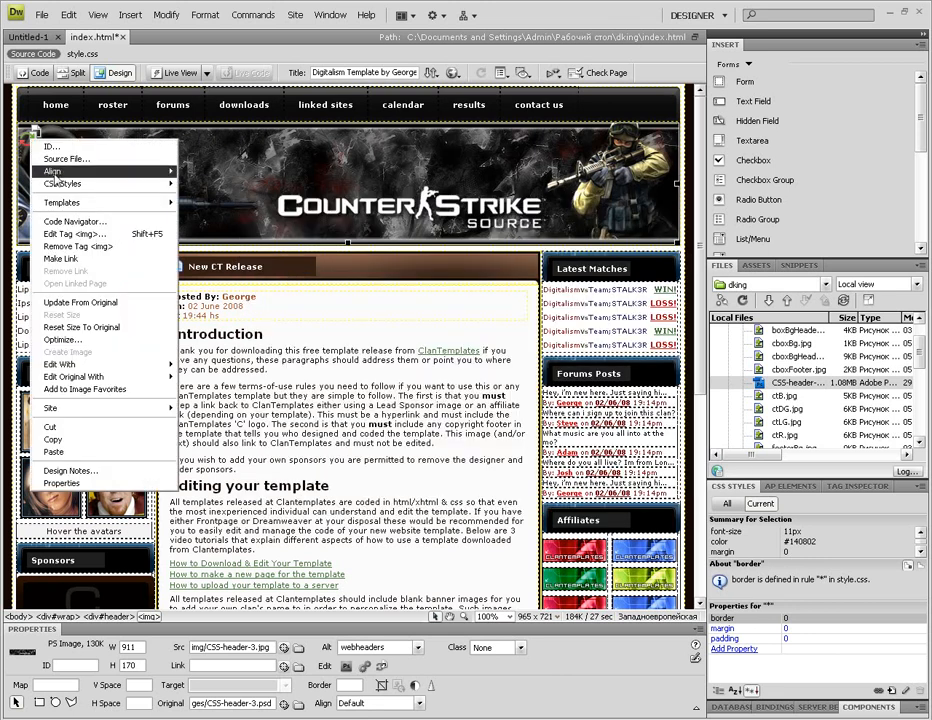
pyautogui.click(104, 312)
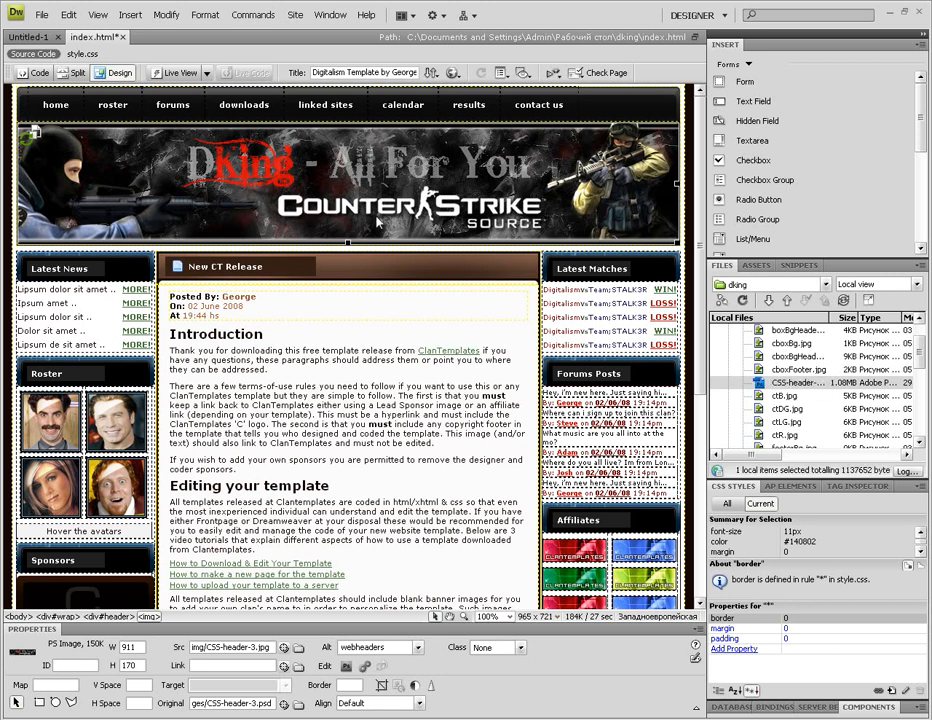
pyautogui.click(785, 369)
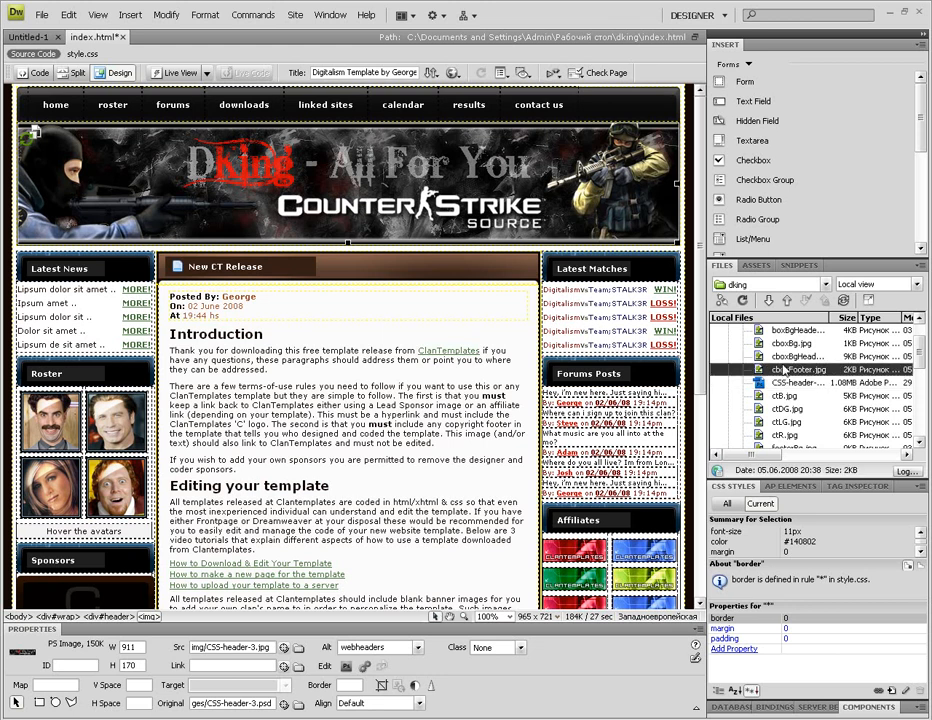
pyautogui.scroll(1, 785, 395)
pyautogui.scroll(-2, 787, 397)
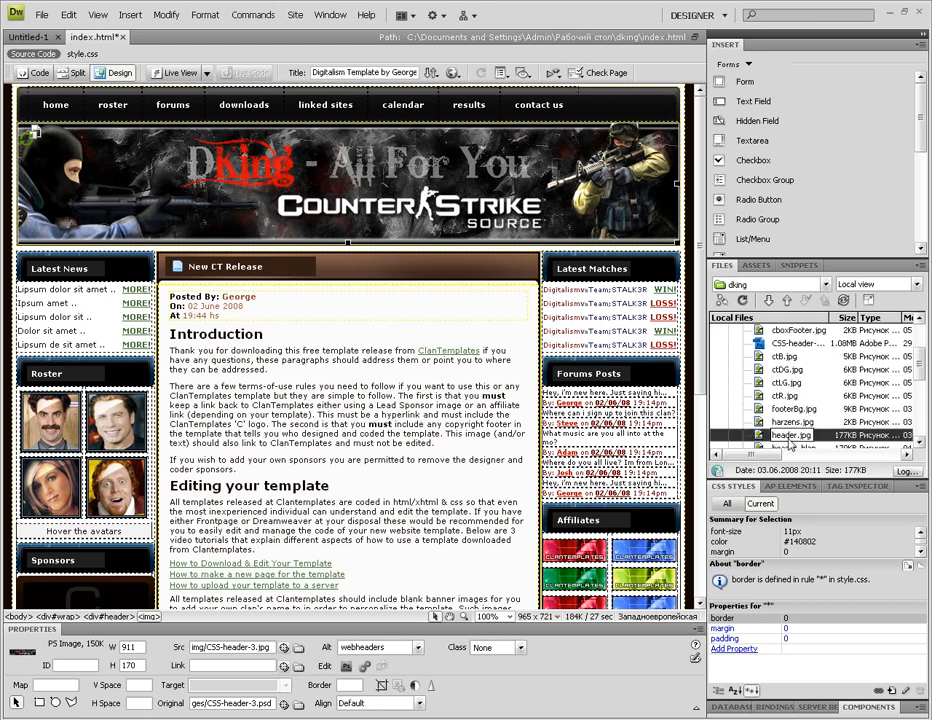
pyautogui.click(790, 435)
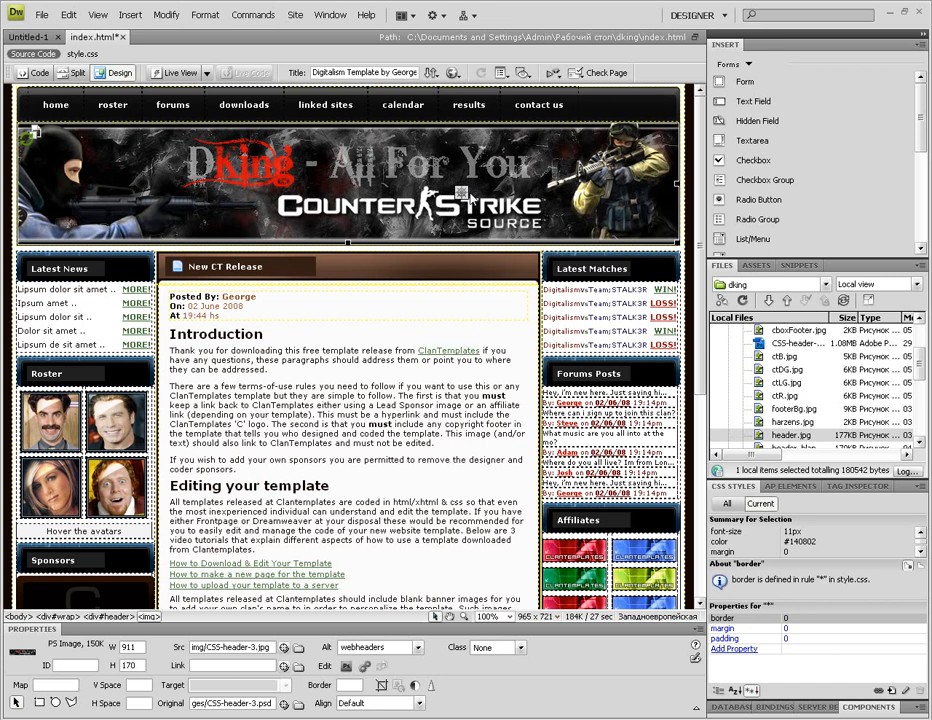
pyautogui.press('Delete')
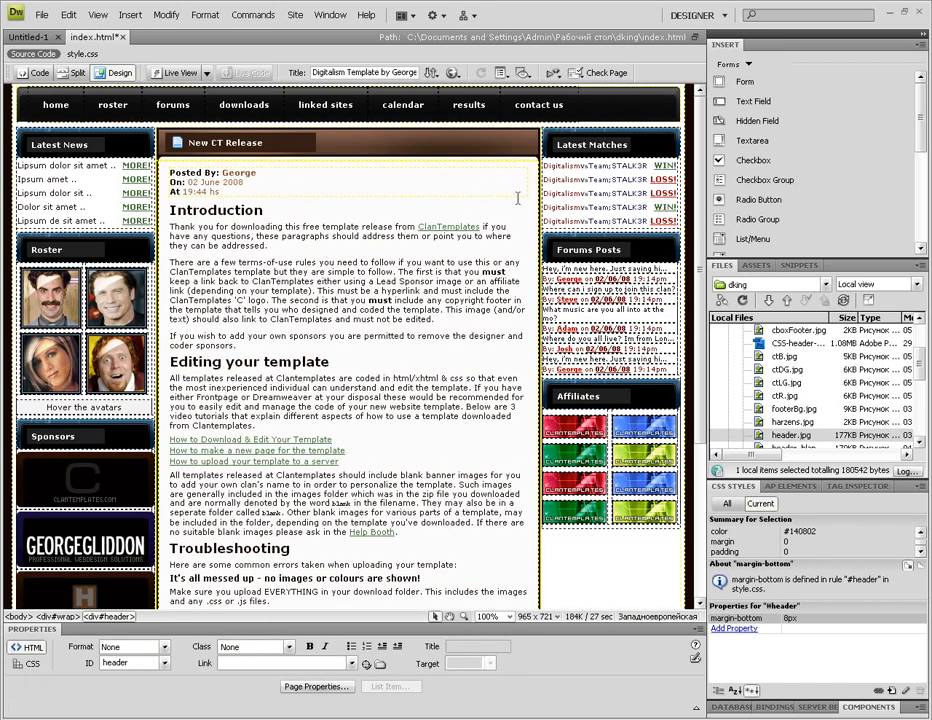
pyautogui.moveTo(790, 435); pyautogui.dragTo(761, 313)
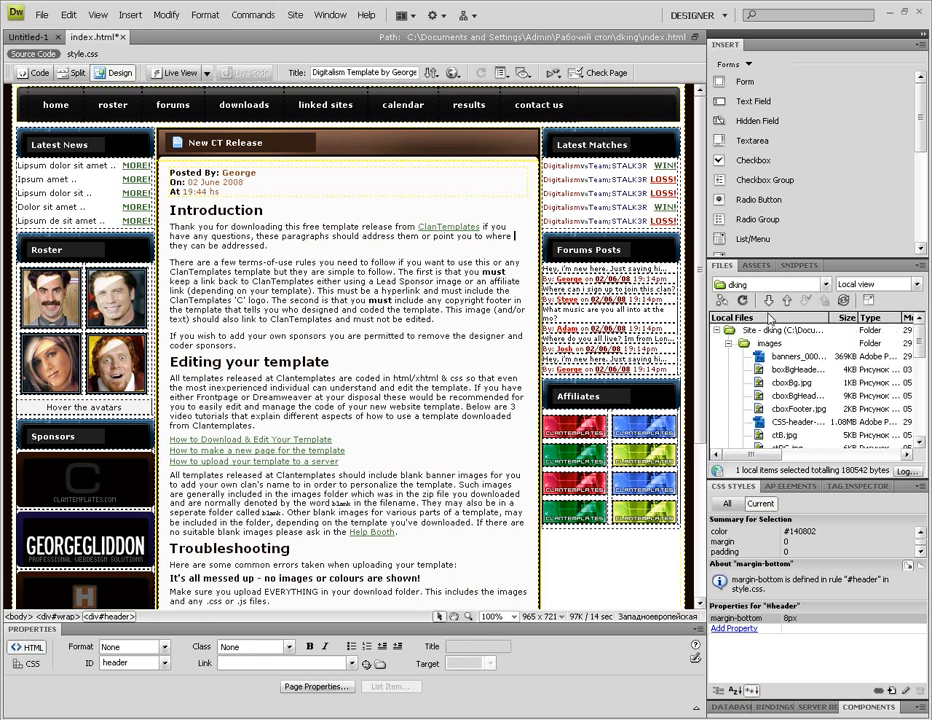
pyautogui.click(333, 190)
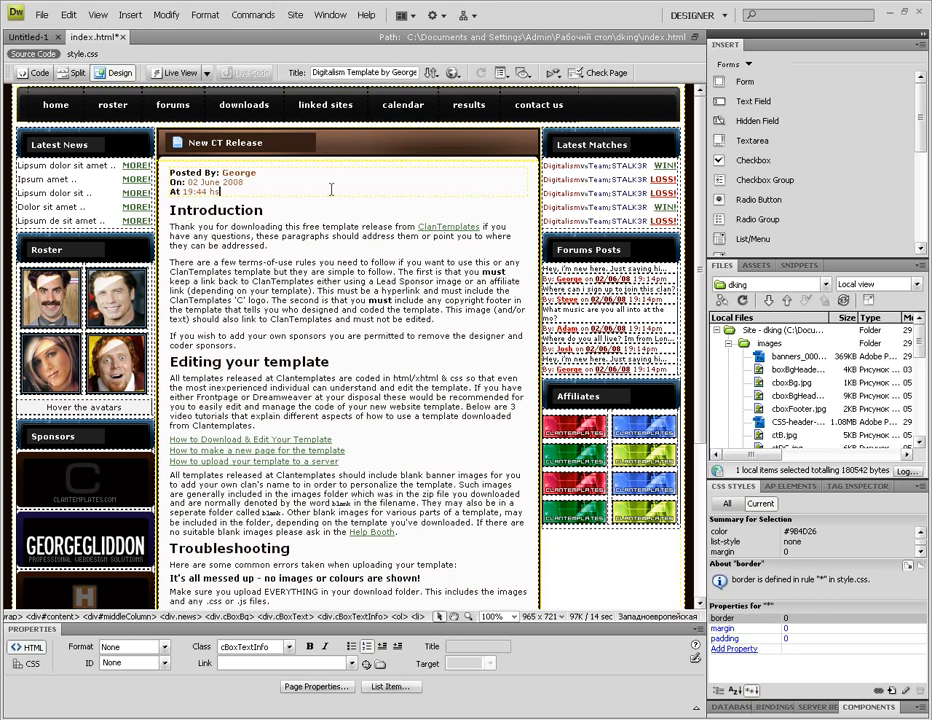
pyautogui.hotkey('ctrl', 'z')
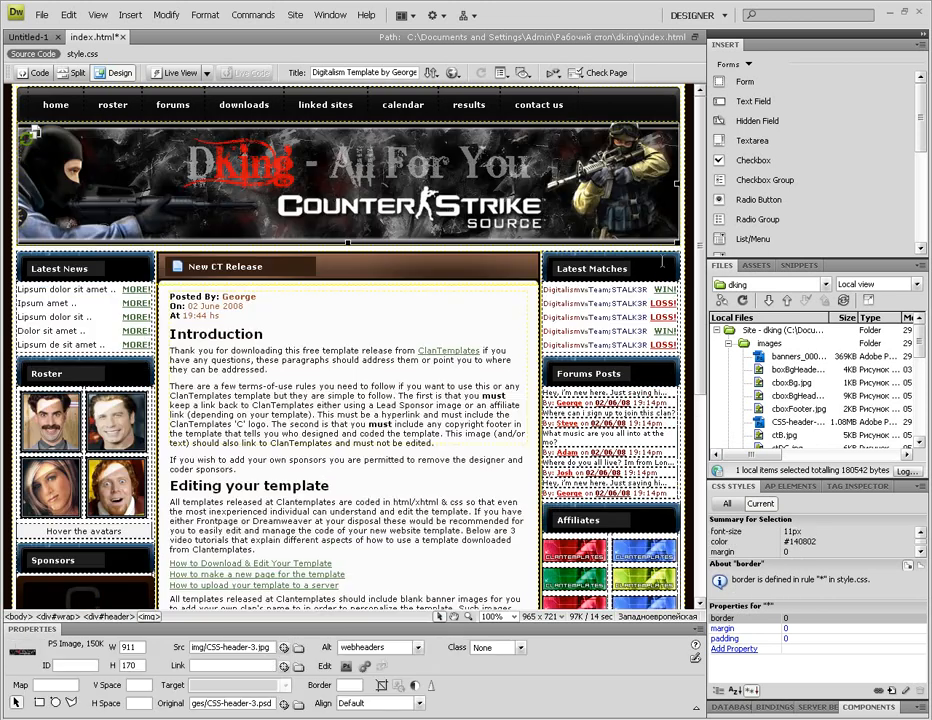
# Insert header.jpg from the images folder below the current header image, with alternate text "webheader2" and index.html as long description
pyautogui.click(794, 437)
pyautogui.scroll(-2, 794, 439)
pyautogui.moveTo(794, 439); pyautogui.dragTo(482, 206)
pyautogui.click(406, 337)
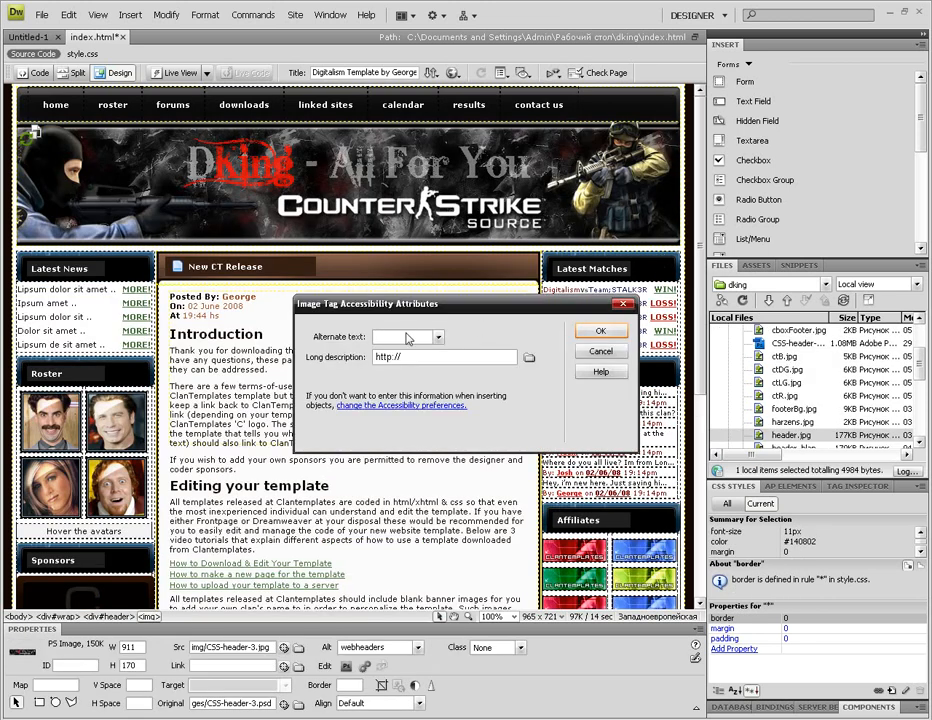
pyautogui.write('webheader2')
pyautogui.click(529, 357)
pyautogui.click(277, 322)
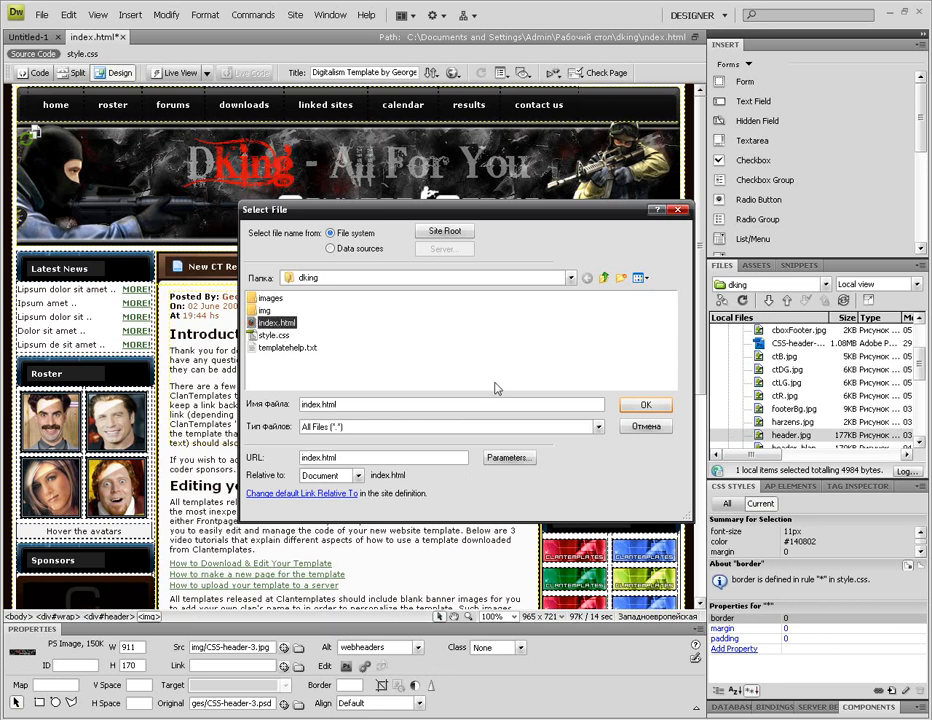
pyautogui.click(645, 404)
pyautogui.click(601, 329)
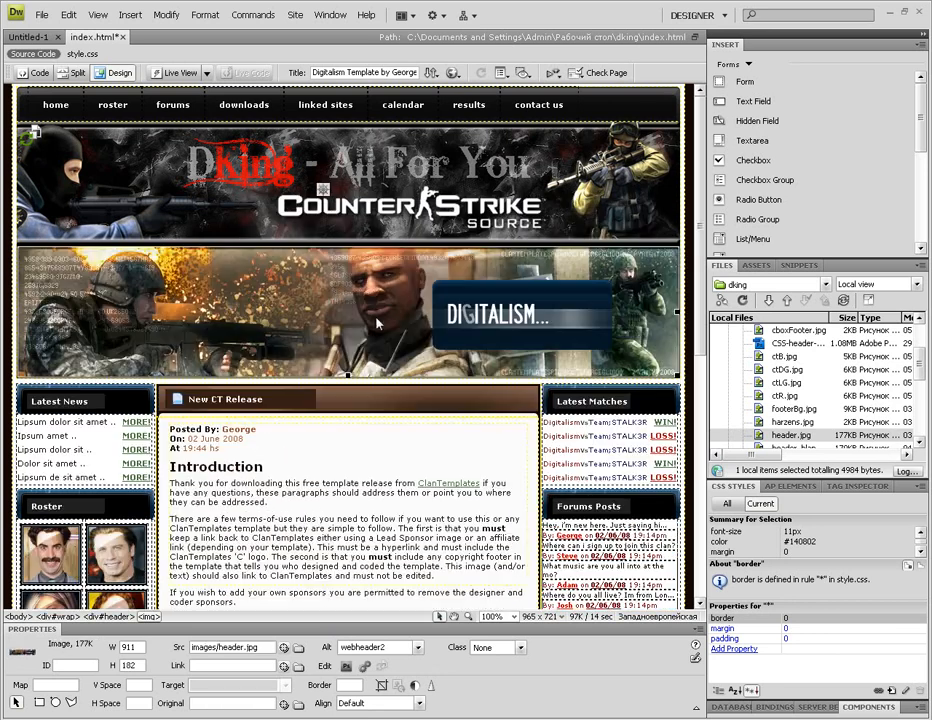
# Delete the old Counter-Strike header image so only the Digitalism header remains, and save the page
pyautogui.press('Delete')
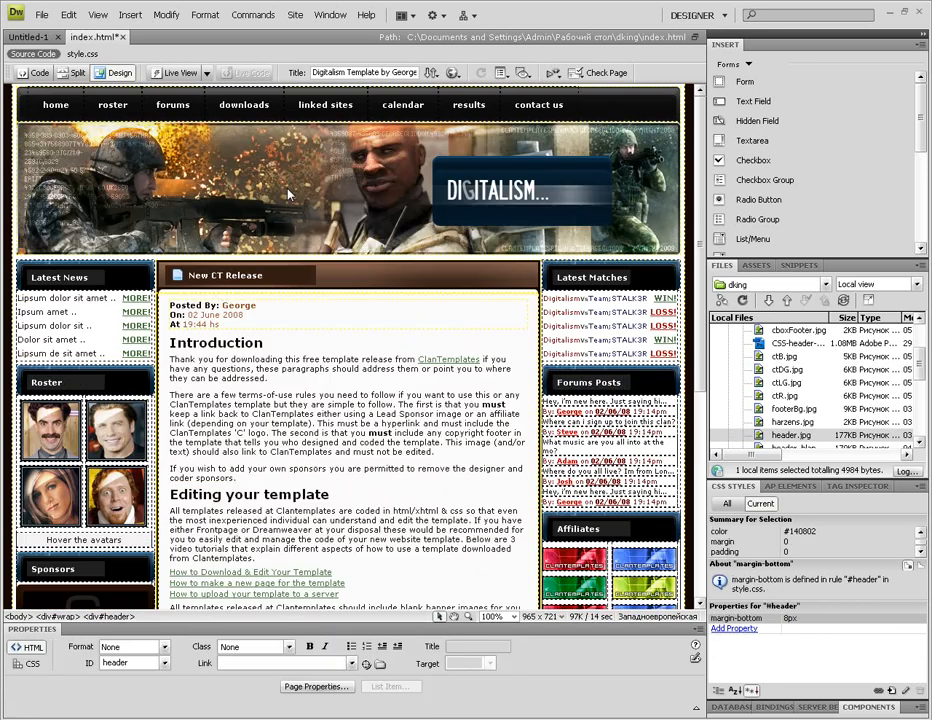
pyautogui.click(431, 186)
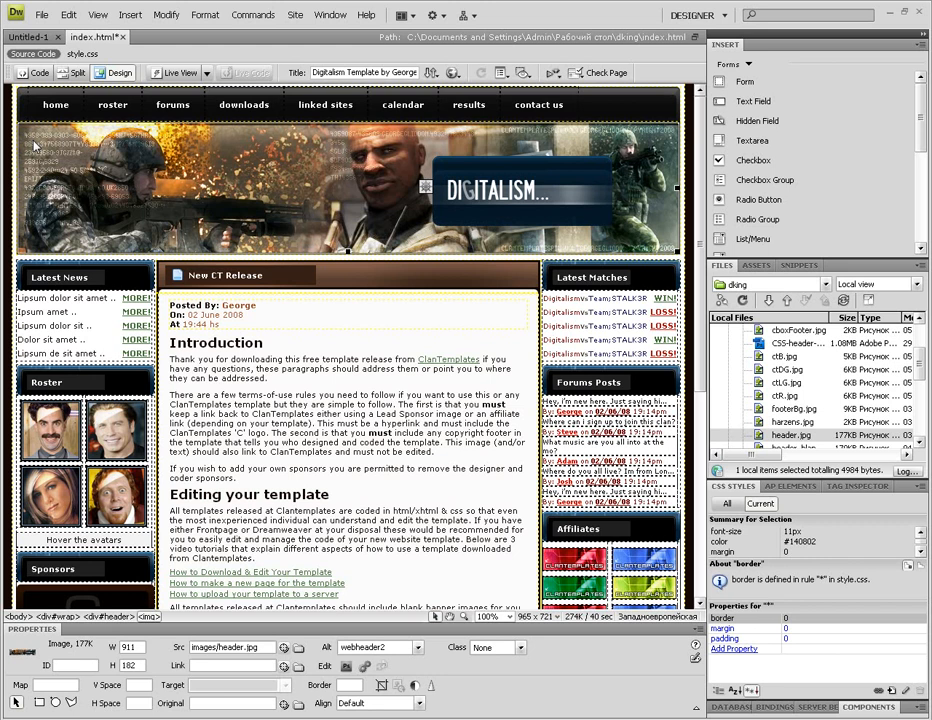
pyautogui.hotkey('ctrl', 's')
# Open the page's header.jpg for editing in Photoshop and close CSS-header-3.psd there
pyautogui.click(346, 667)
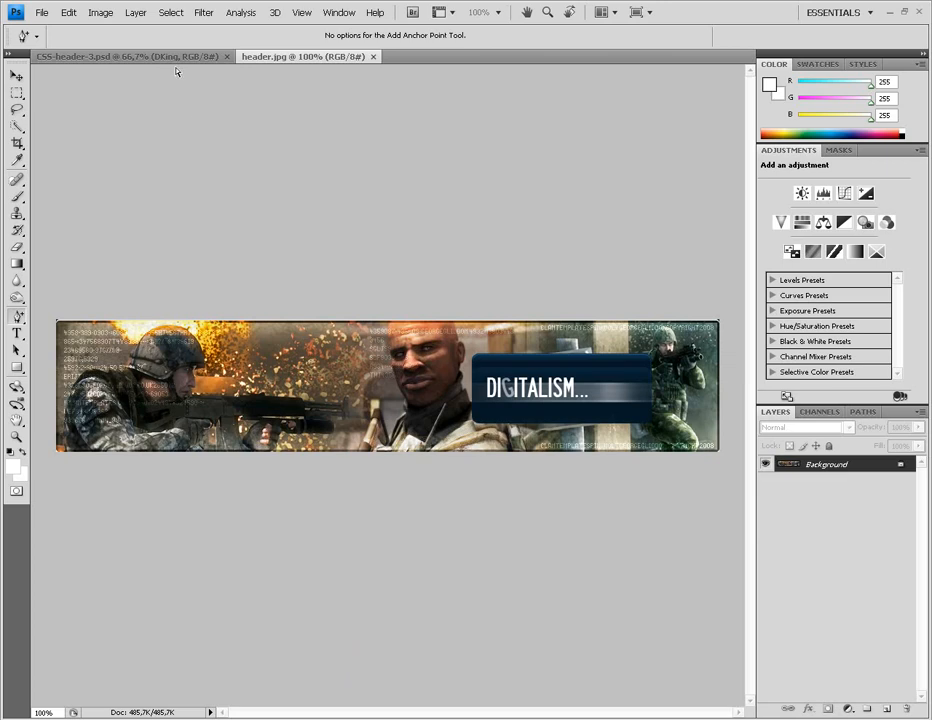
pyautogui.click(227, 57)
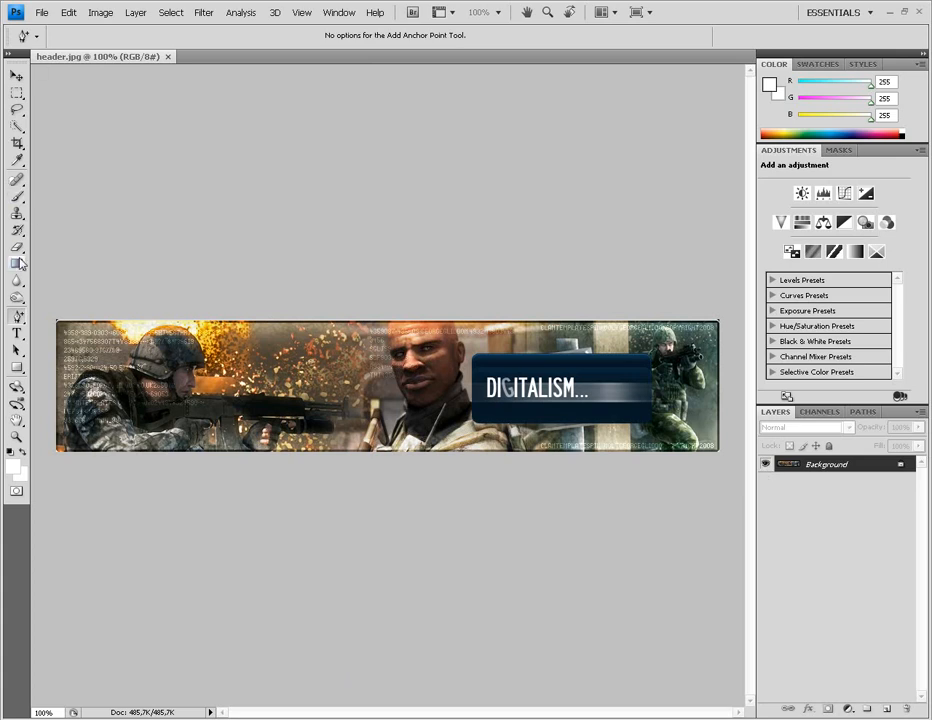
# Add a "DKing - All For YOU" text layer in 60 pt Bleeding Cowboys over the banner, beside the Digitalism logo
pyautogui.click(16, 333)
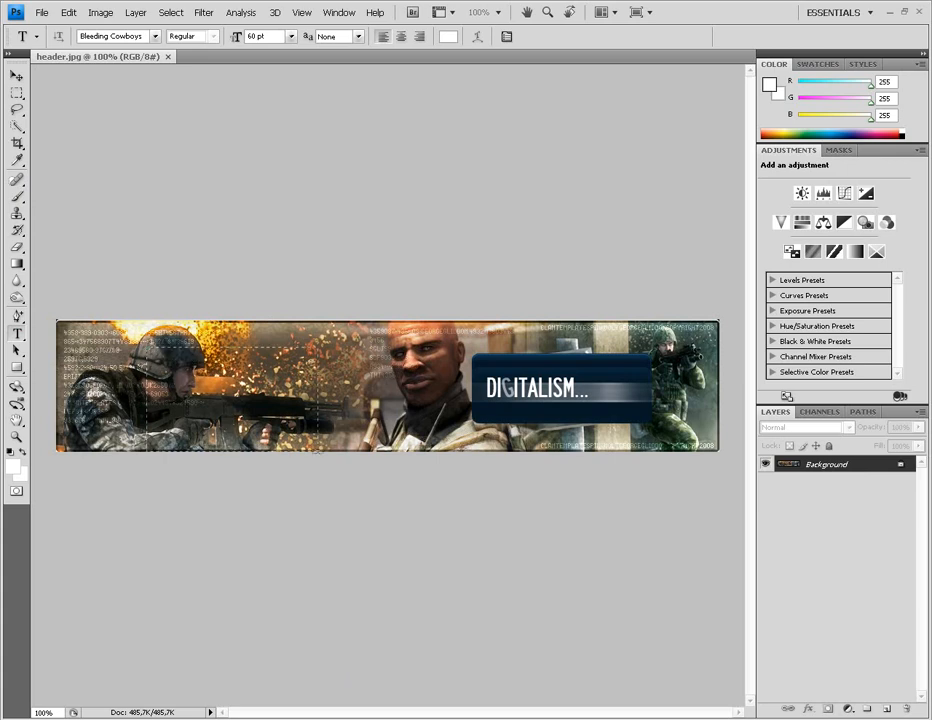
pyautogui.moveTo(148, 349); pyautogui.dragTo(453, 418)
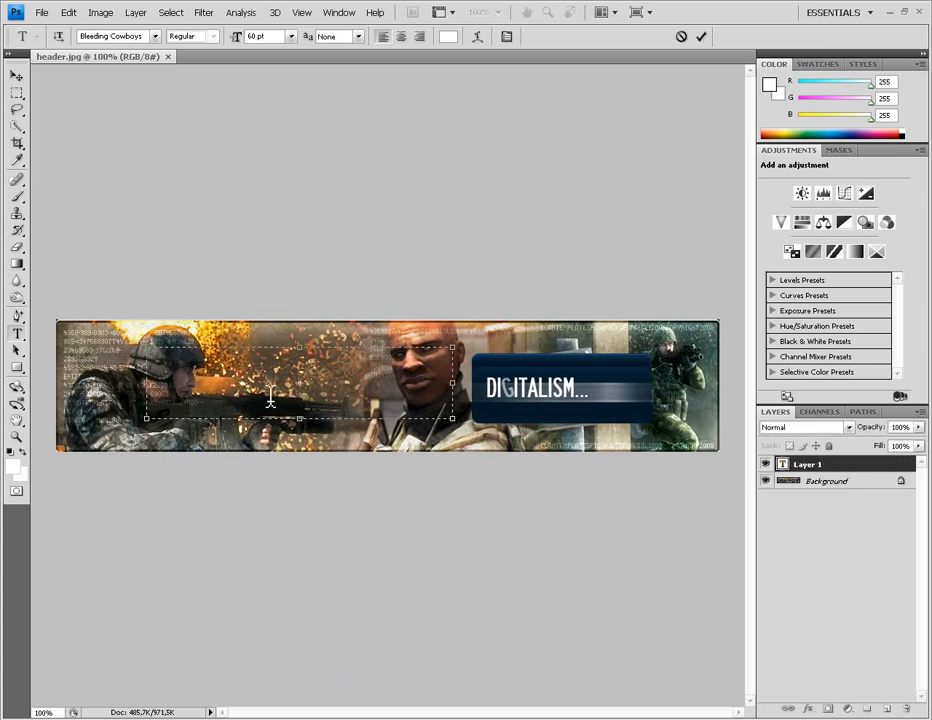
pyautogui.write('D')
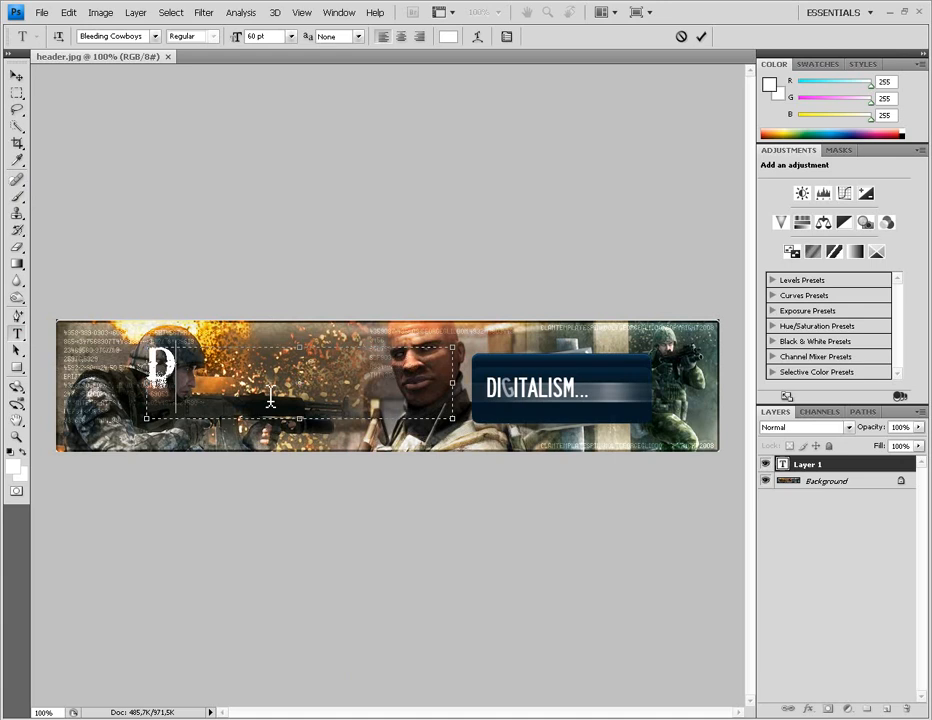
pyautogui.write('K')
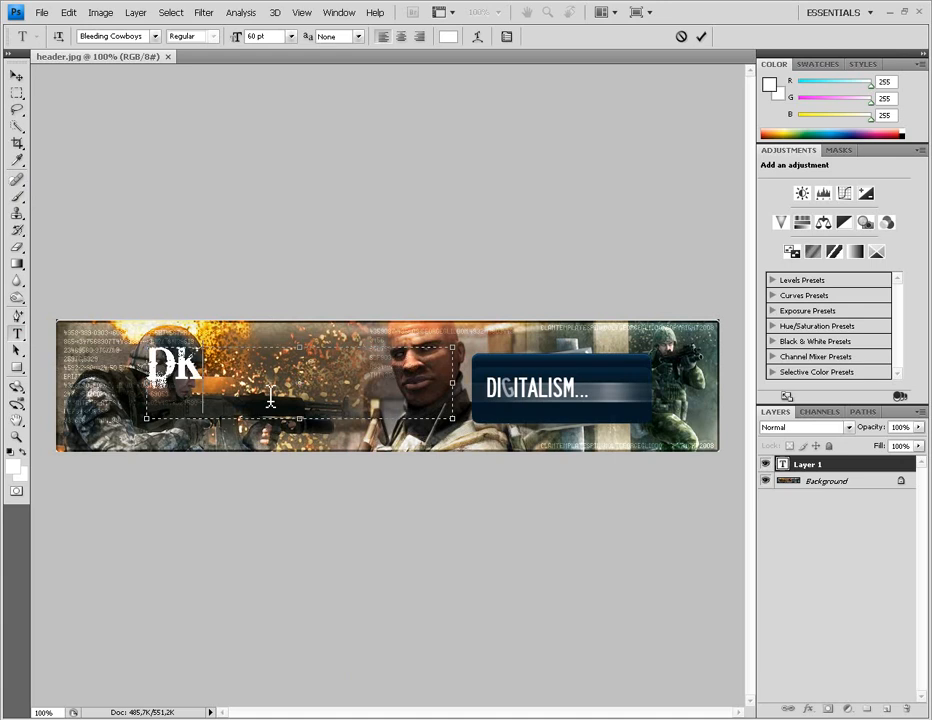
pyautogui.write('ing')
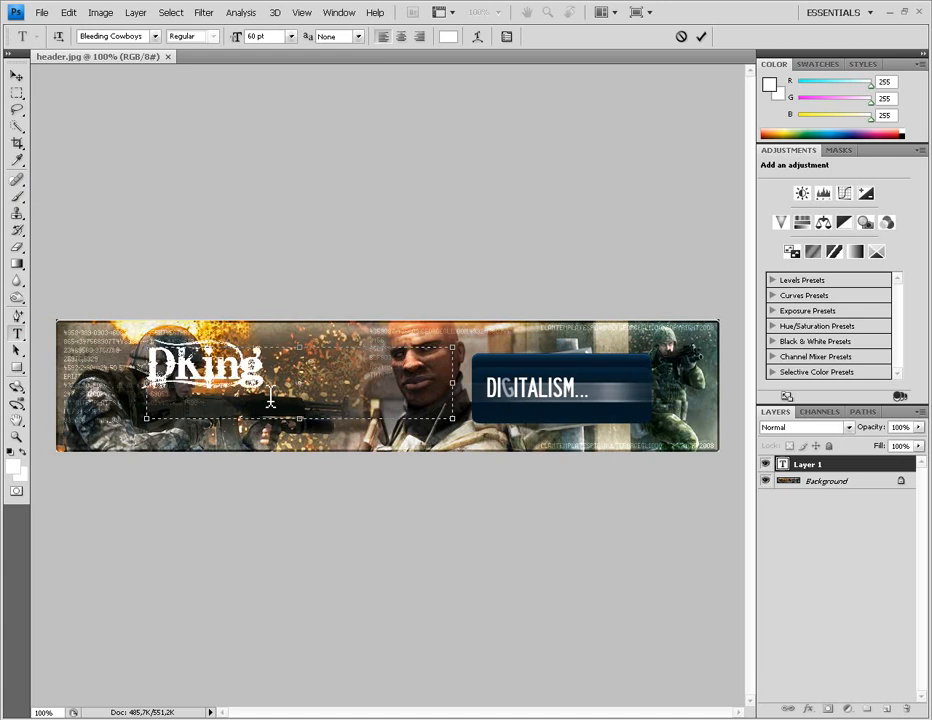
pyautogui.write(' - All F')
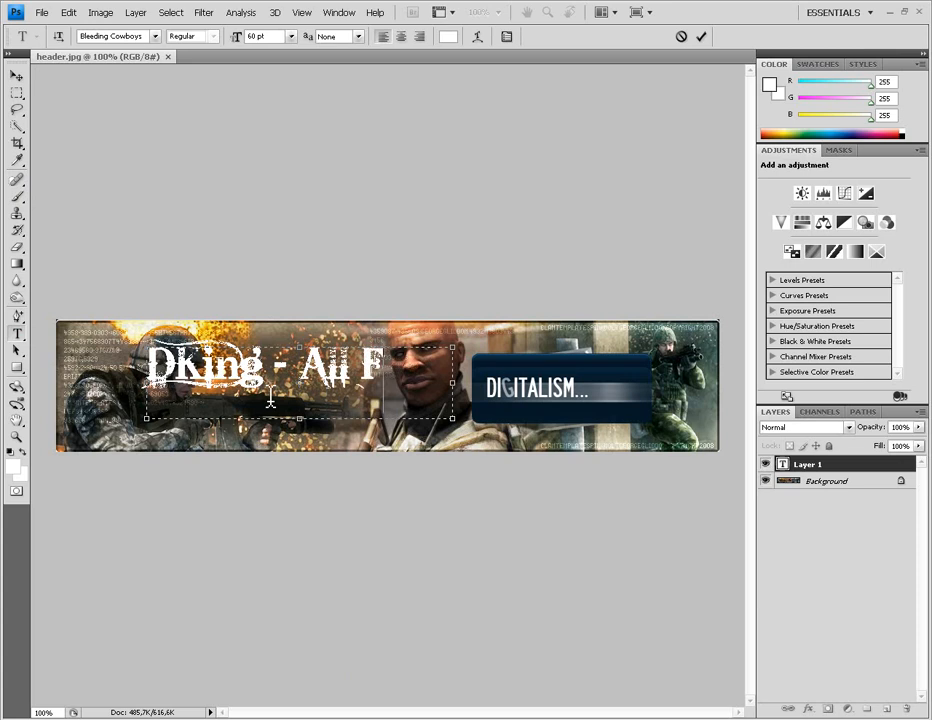
pyautogui.write('or')
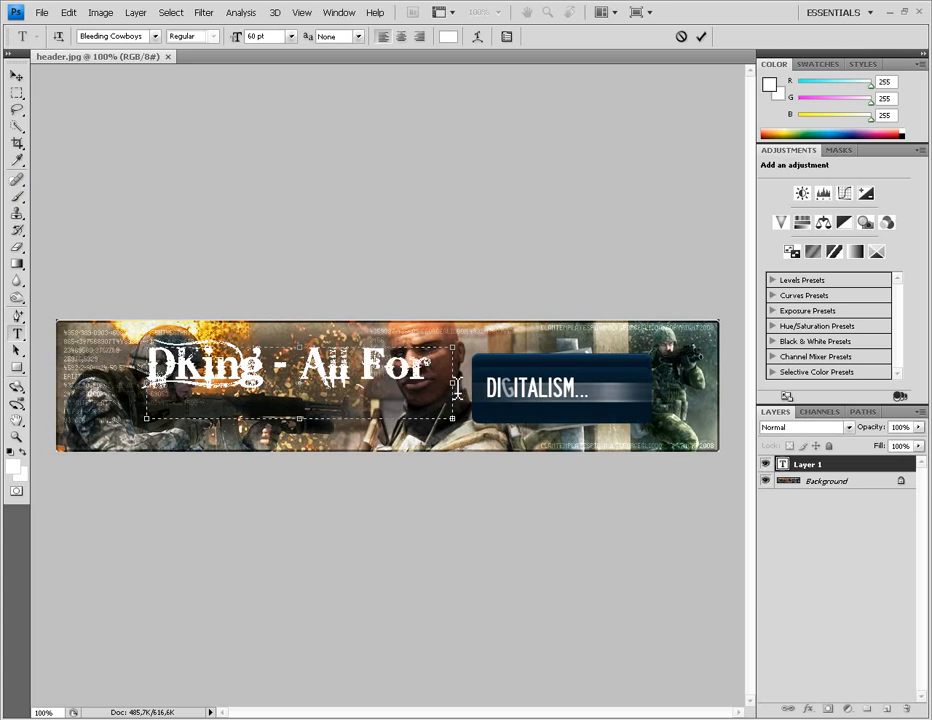
pyautogui.click(16, 75)
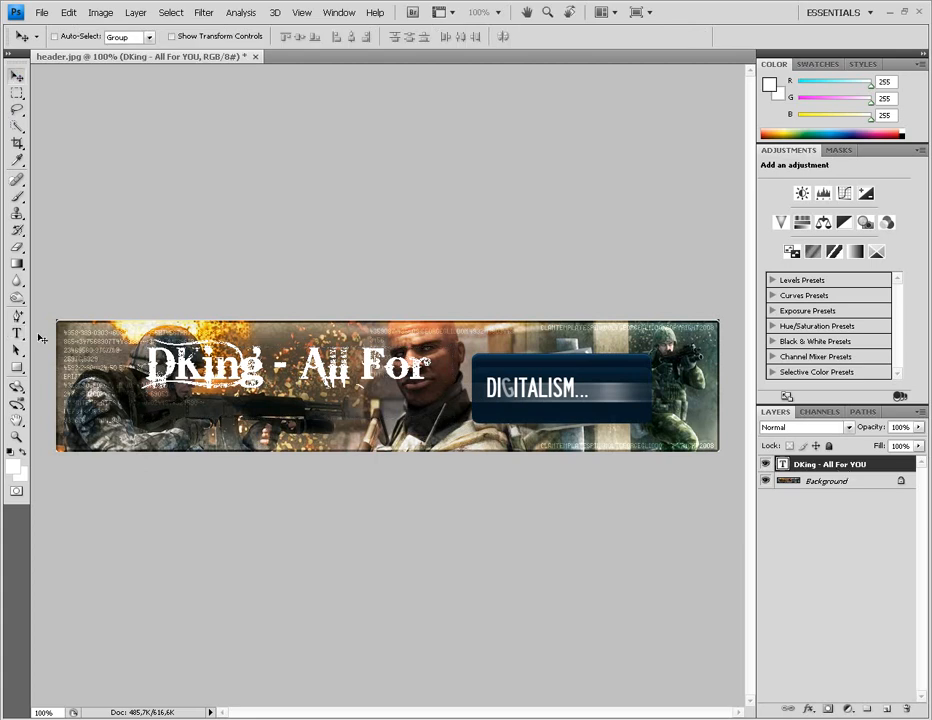
# Widen the text box over the Digitalism logo so "DKing - All For YOU" fits on one line
pyautogui.click(17, 332)
pyautogui.click(437, 385)
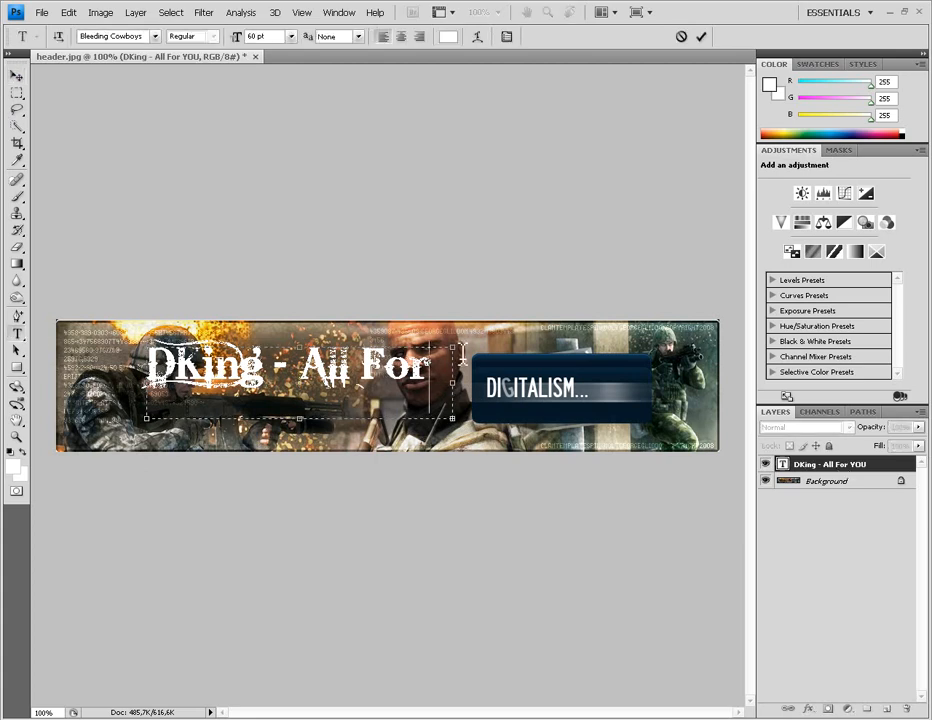
pyautogui.write('f')
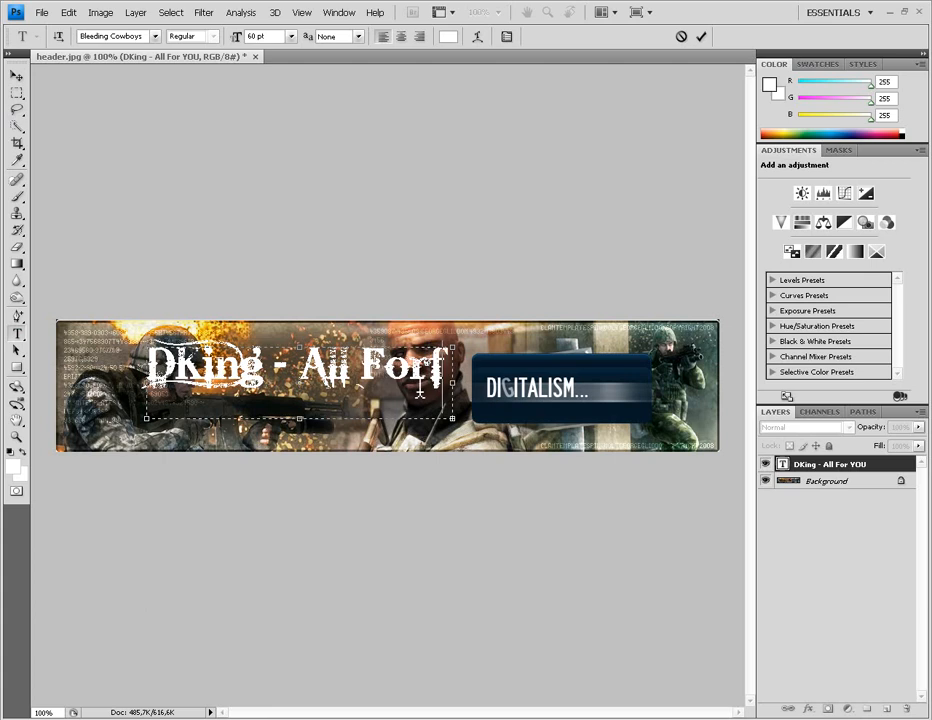
pyautogui.press('BackSpace')
pyautogui.press('BackSpace')
pyautogui.write('r')
pyautogui.moveTo(455, 420); pyautogui.dragTo(600, 420)
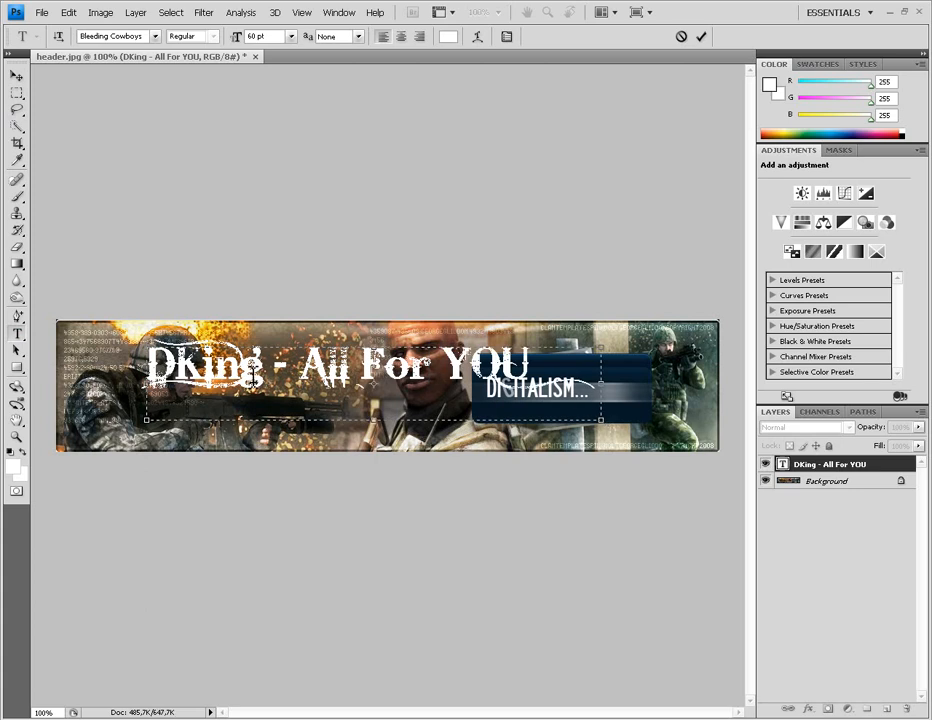
# Colour the "King" part of the banner text bright red
pyautogui.moveTo(265, 373); pyautogui.dragTo(180, 376)
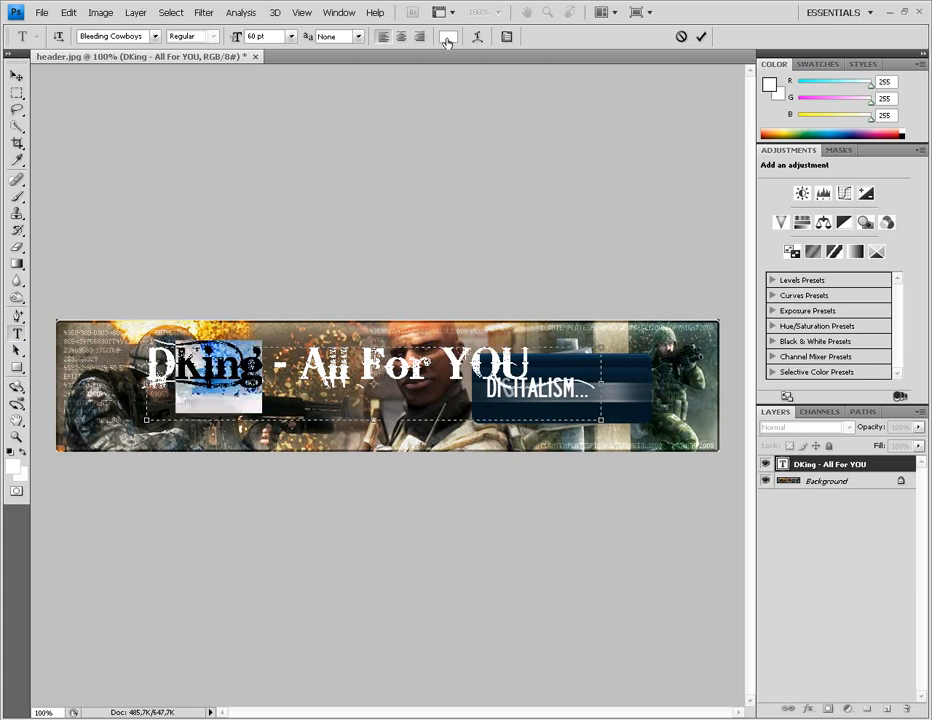
pyautogui.click(448, 38)
pyautogui.click(462, 190)
pyautogui.click(608, 181)
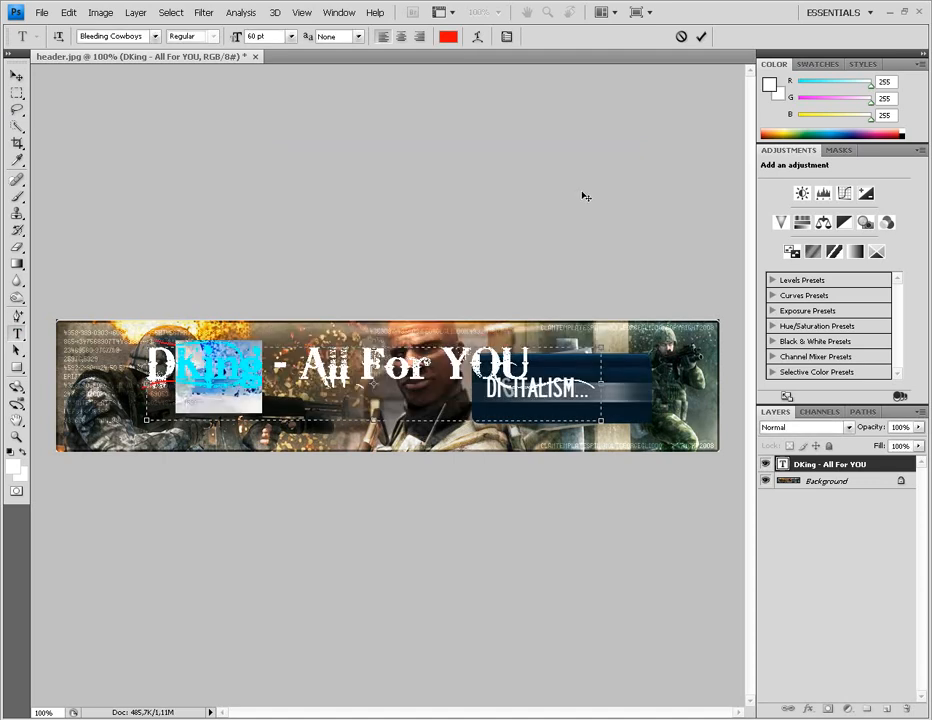
# Colour the "- All For YOU" part of the banner text a medium neutral grey
pyautogui.moveTo(272, 372); pyautogui.dragTo(528, 372)
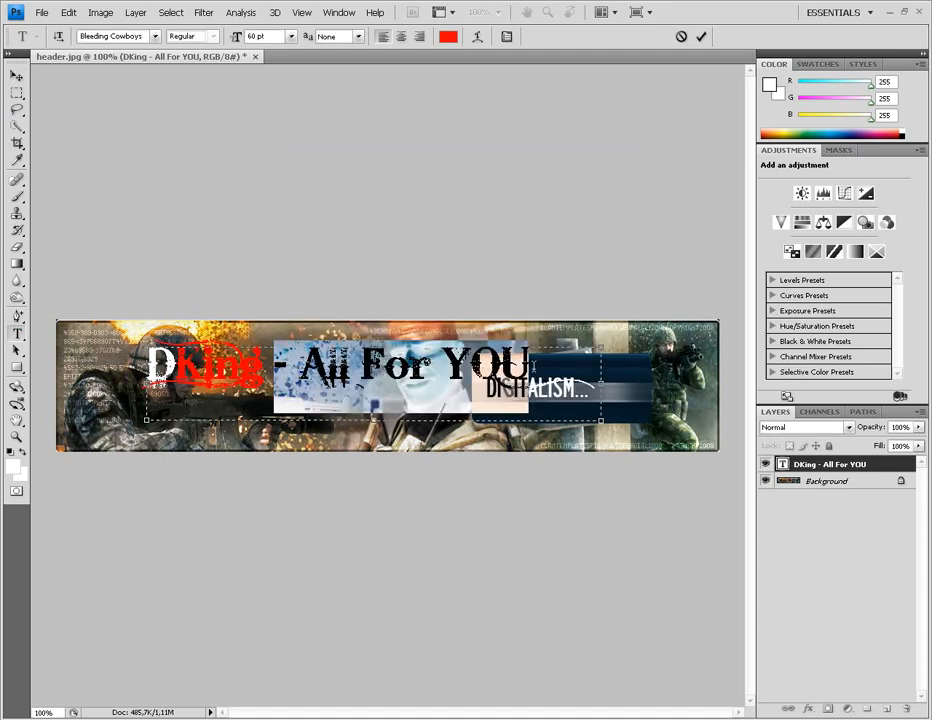
pyautogui.click(448, 36)
pyautogui.moveTo(281, 238); pyautogui.dragTo(278, 273)
pyautogui.click(596, 184)
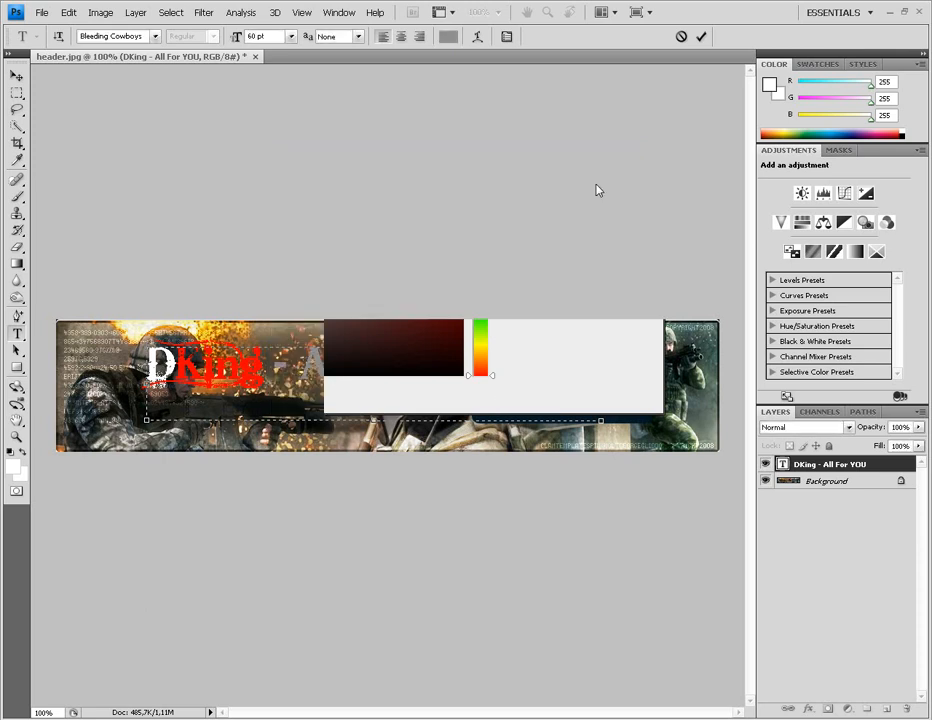
pyautogui.click(268, 376)
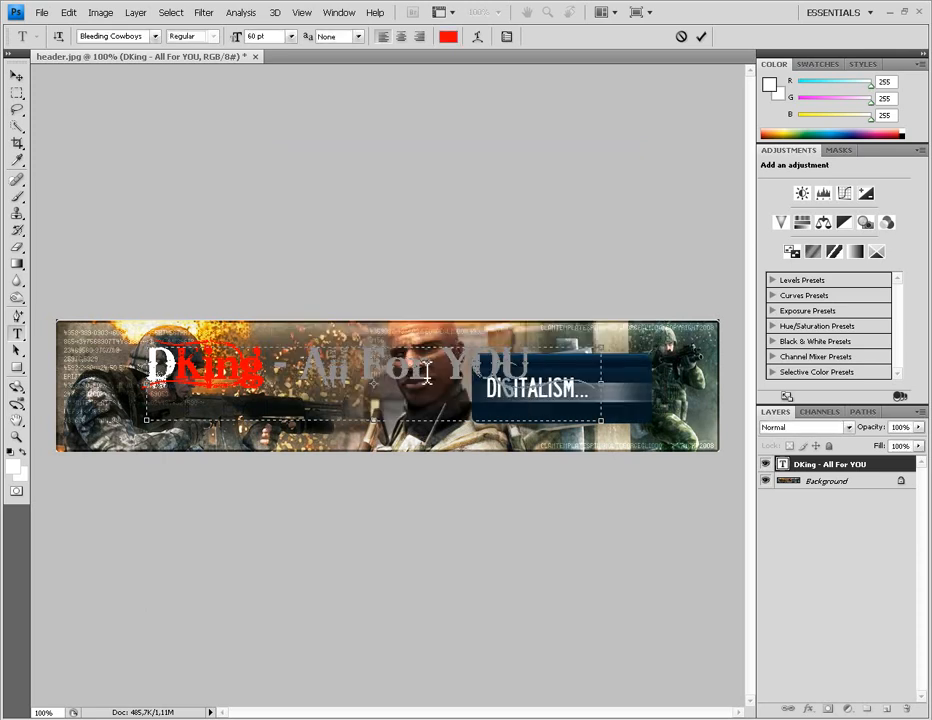
pyautogui.moveTo(272, 376); pyautogui.dragTo(543, 248)
pyautogui.click(447, 42)
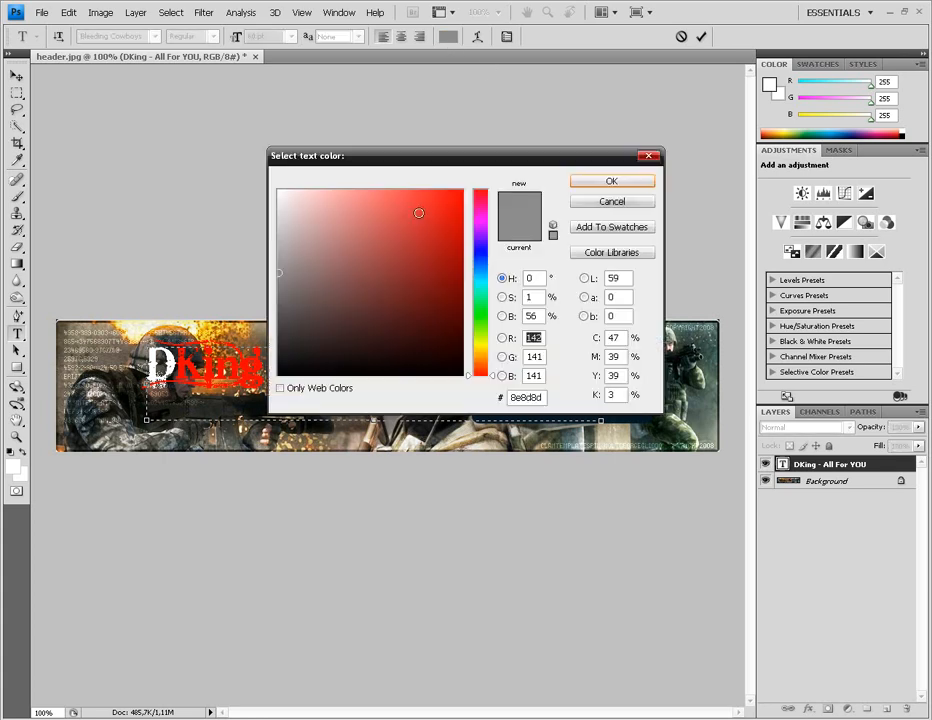
pyautogui.moveTo(285, 270); pyautogui.dragTo(281, 264)
pyautogui.click(600, 185)
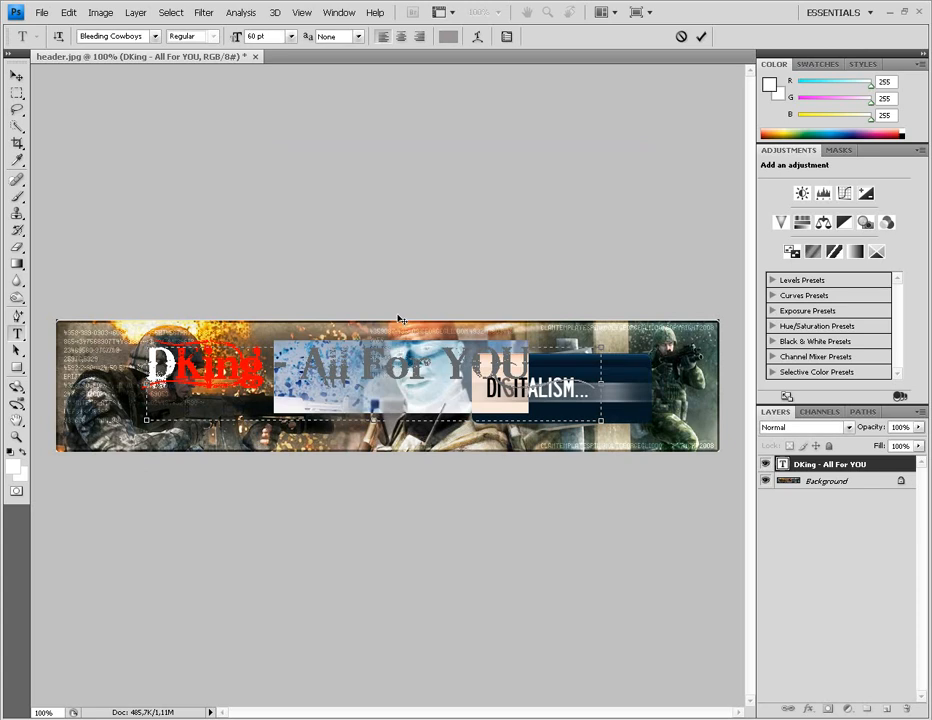
# Move the "DKing - All For YOU" text to the banner's lower edge, beneath the Digitalism lettering
pyautogui.click(449, 388)
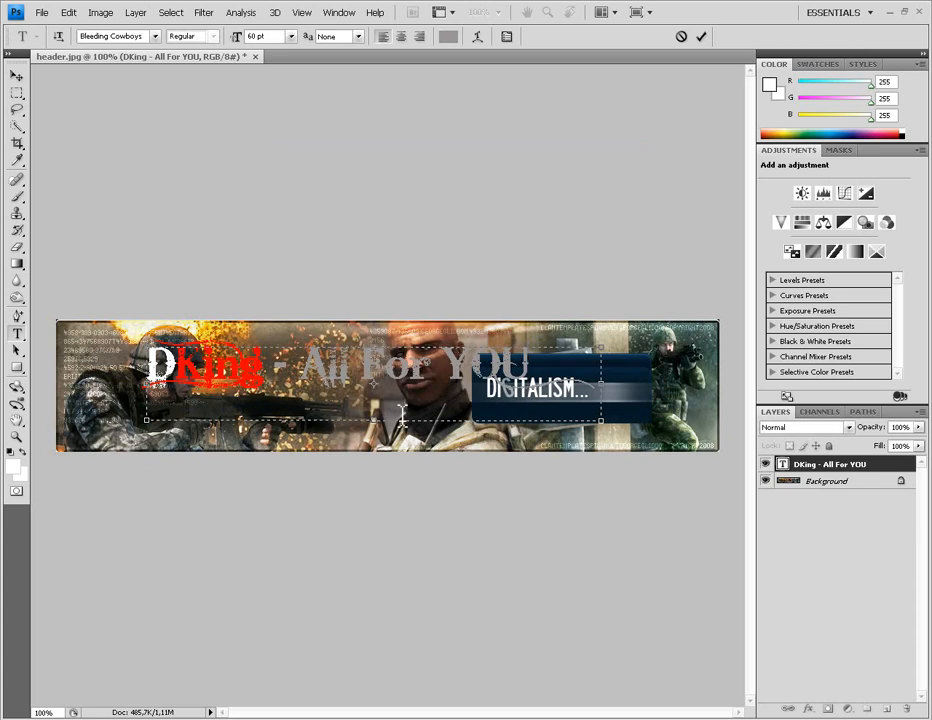
pyautogui.click(16, 76)
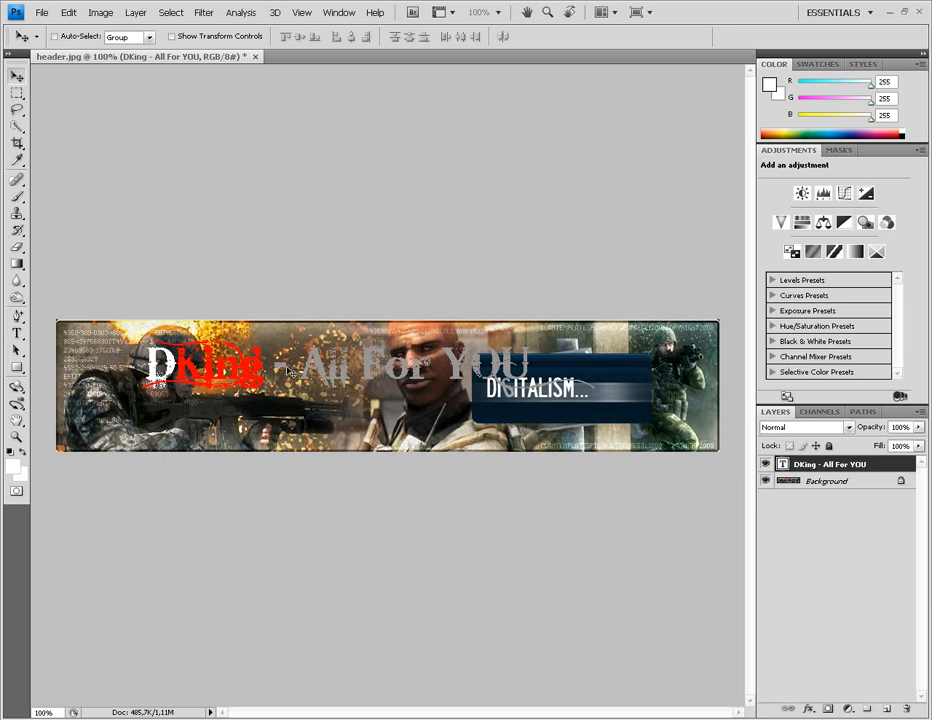
pyautogui.moveTo(309, 381); pyautogui.dragTo(427, 432)
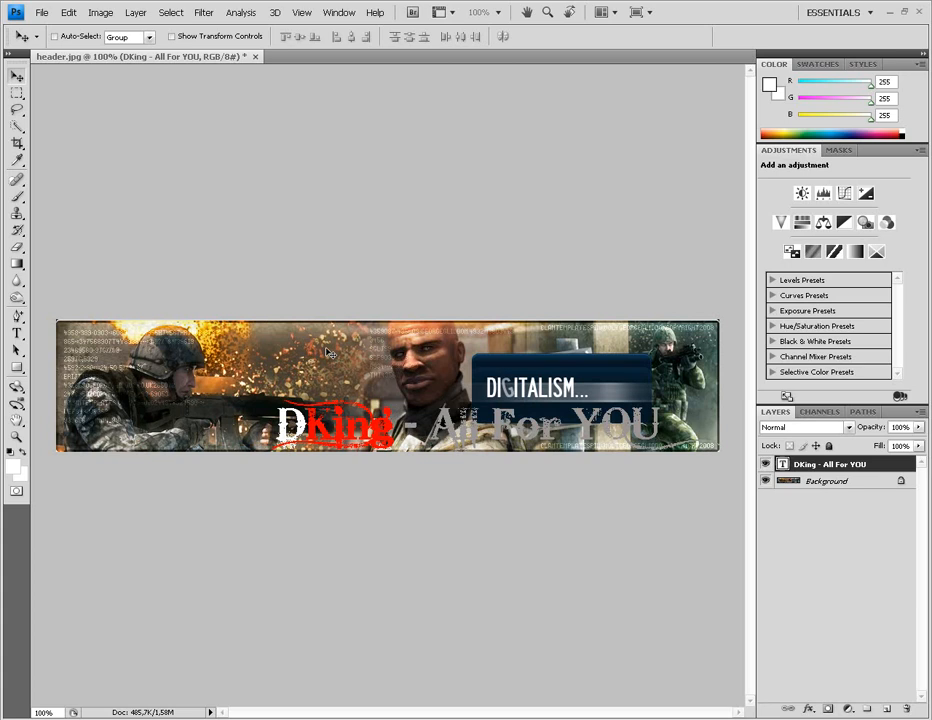
pyautogui.click(44, 17)
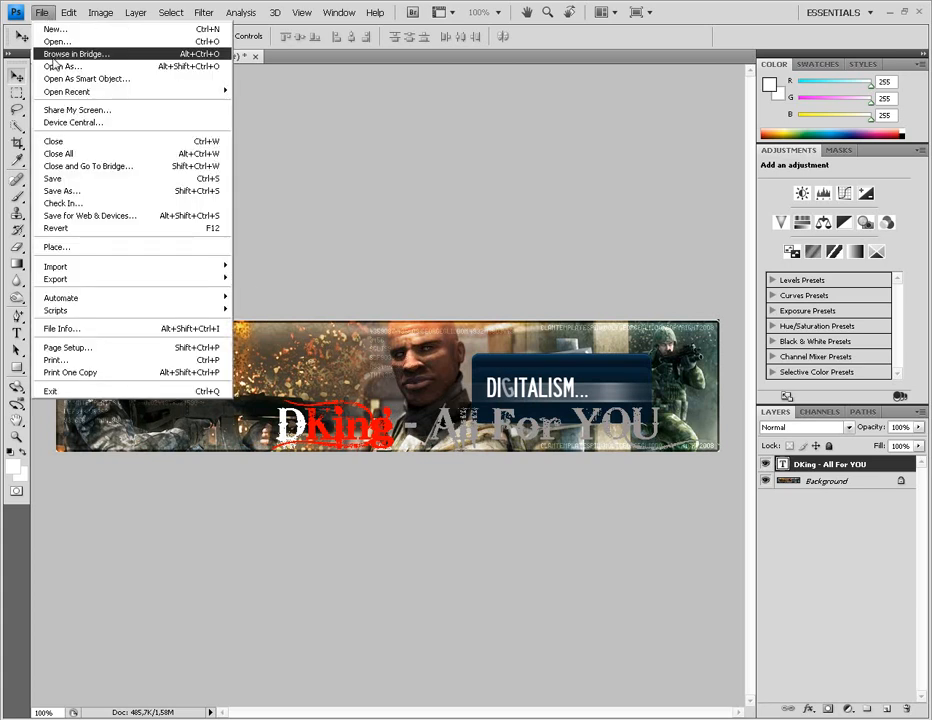
pyautogui.click(385, 164)
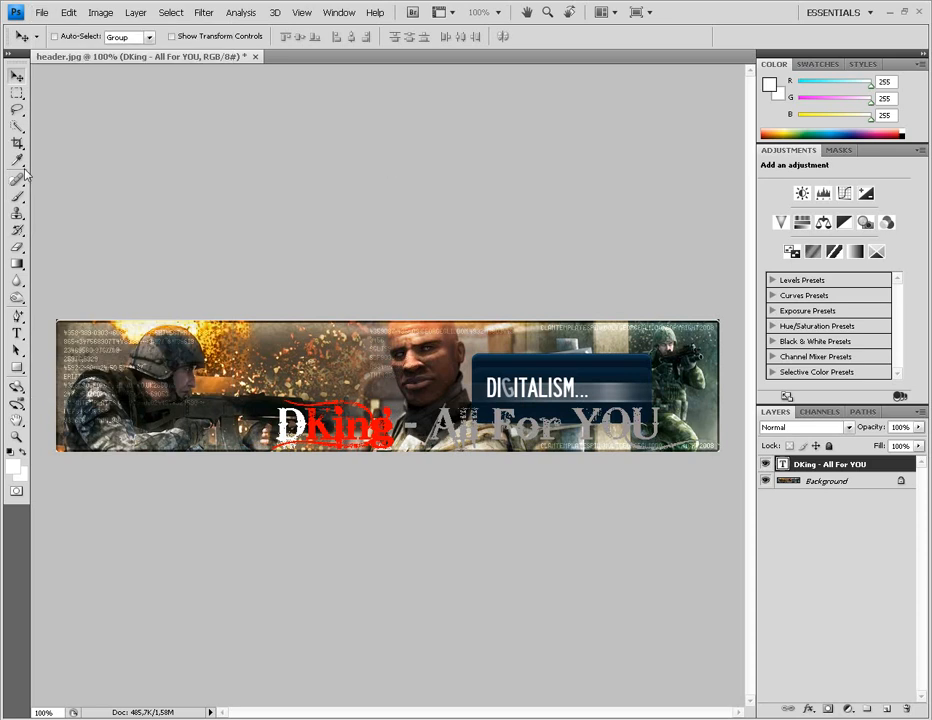
# Select the whole banner with the Rectangular Marquee and copy all its layers merged
pyautogui.click(16, 94)
pyautogui.moveTo(54, 306); pyautogui.dragTo(557, 564)
pyautogui.click(482, 511)
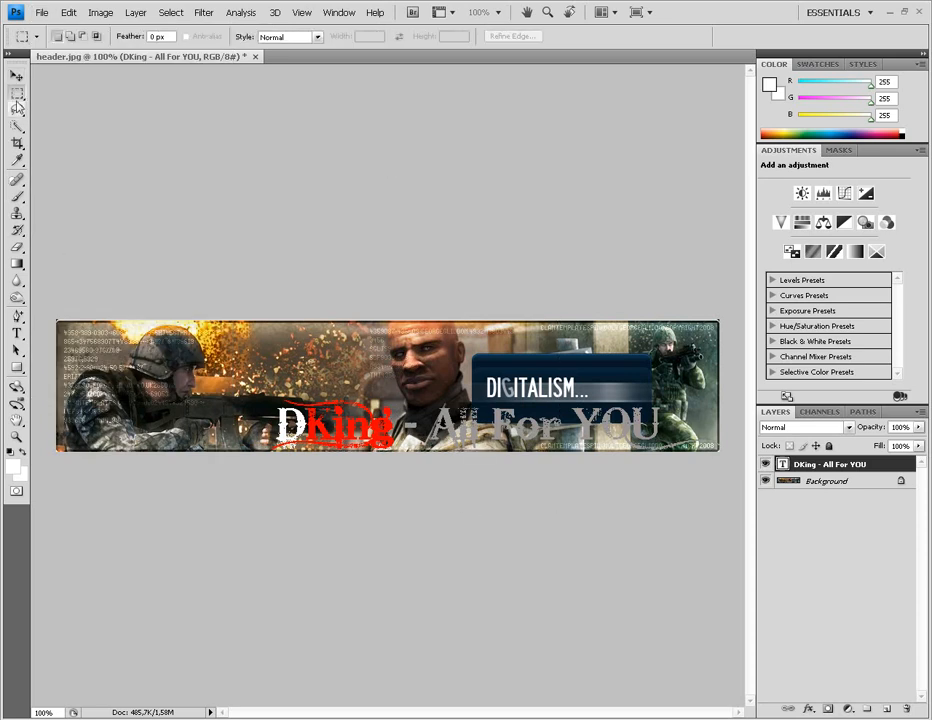
pyautogui.moveTo(56, 306); pyautogui.dragTo(838, 513)
pyautogui.click(67, 13)
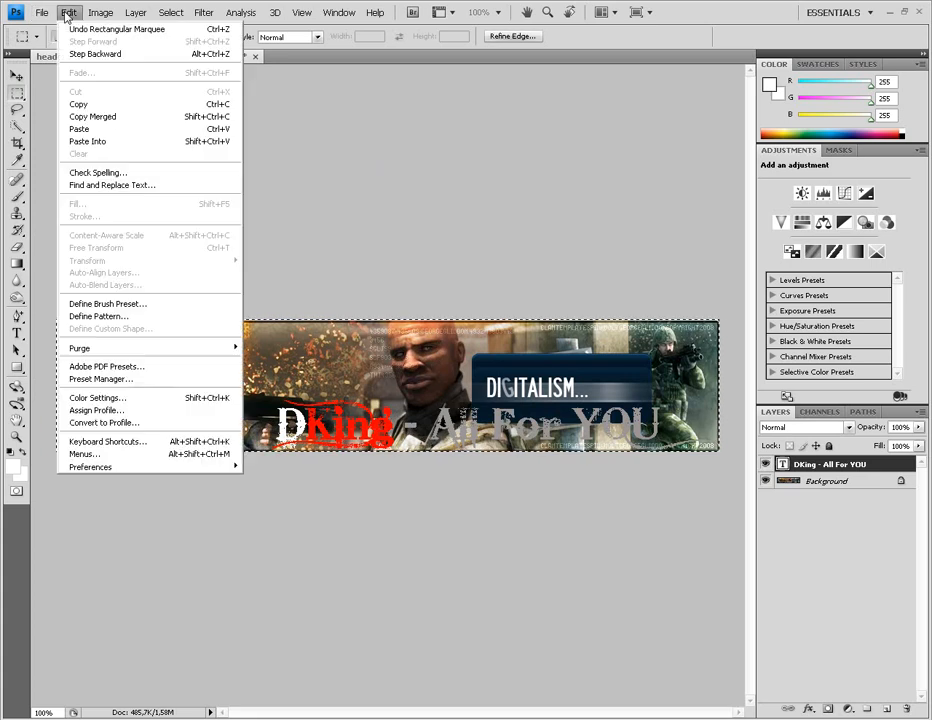
pyautogui.click(91, 118)
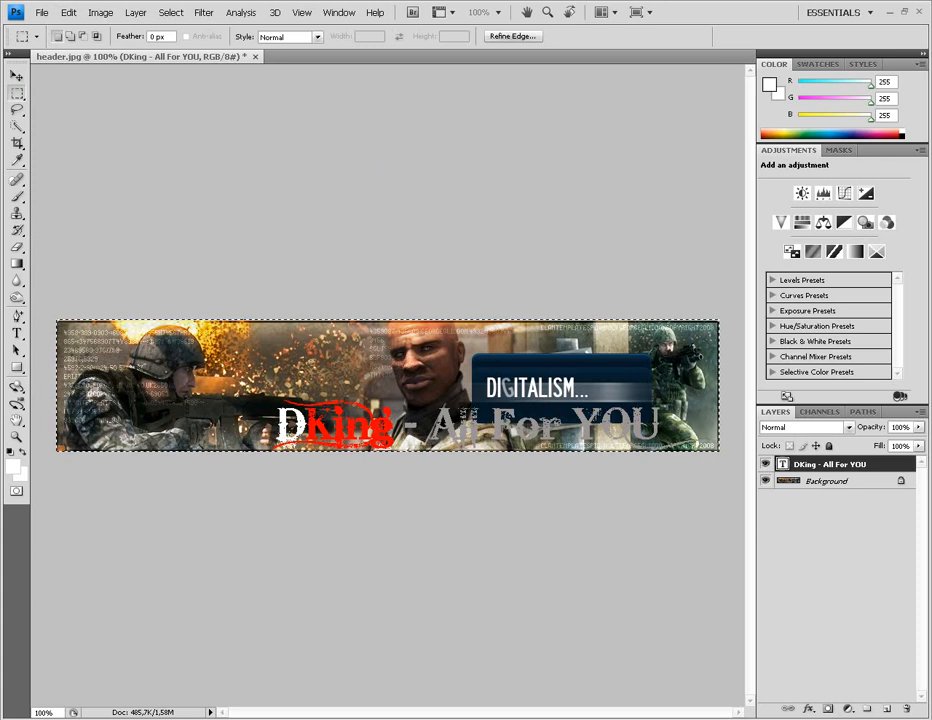
# Switch to Dreamweaver and paste the copied banner over the selected header image in index.html
pyautogui.click(242, 718)
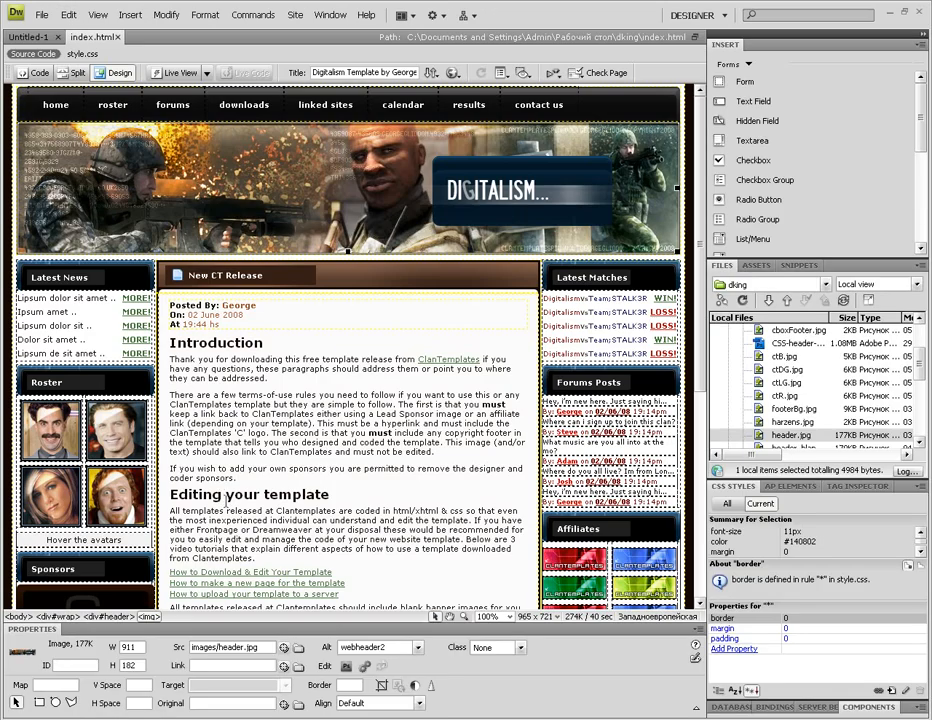
pyautogui.rightClick(108, 200)
pyautogui.rightClick(64, 157)
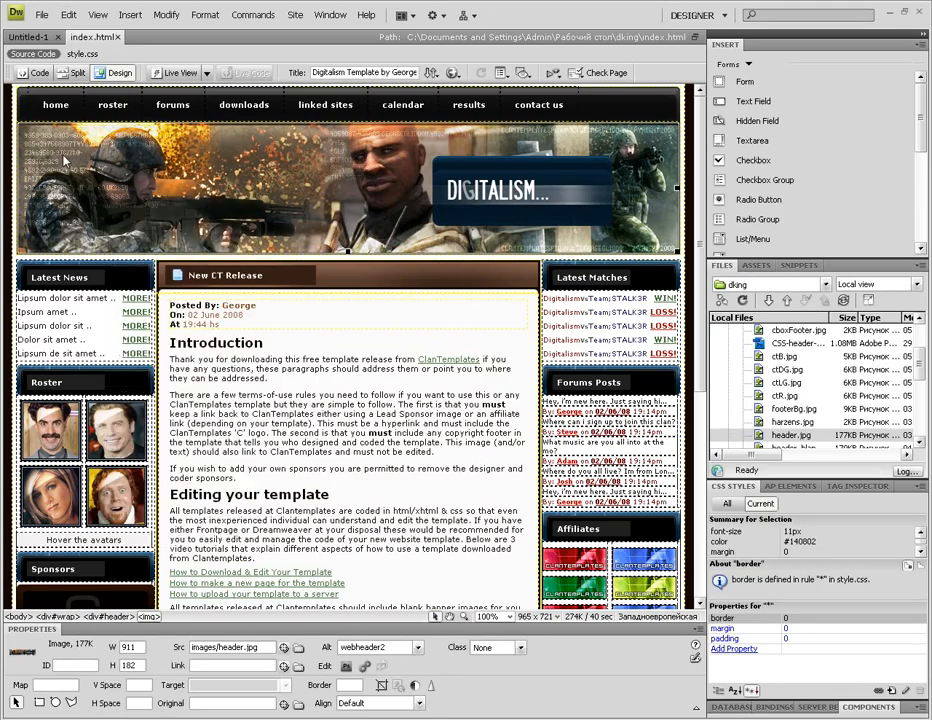
pyautogui.rightClick(276, 161)
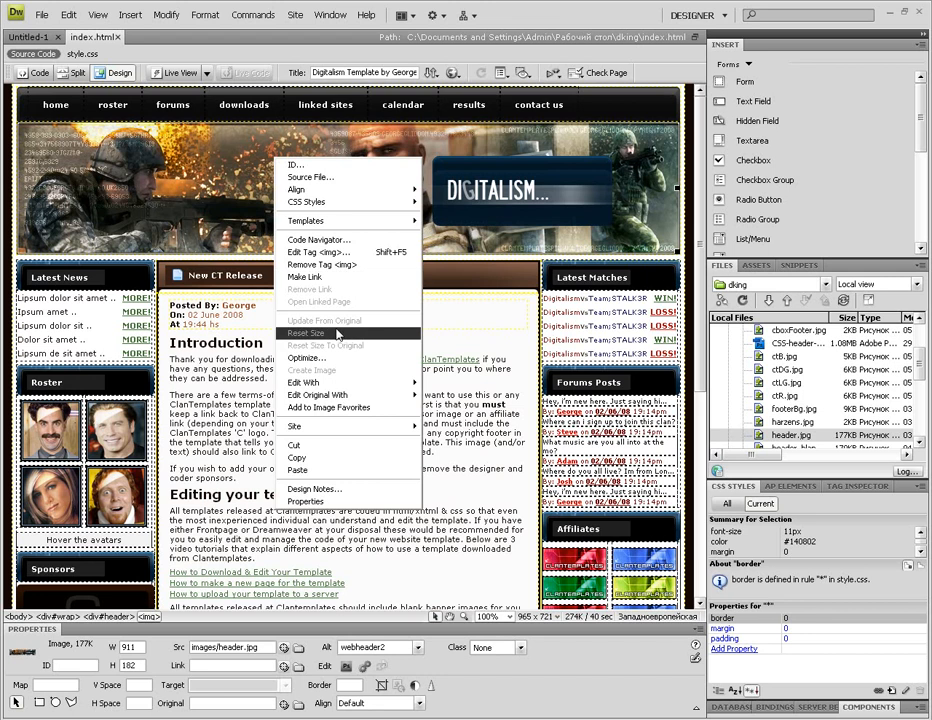
pyautogui.rightClick(204, 188)
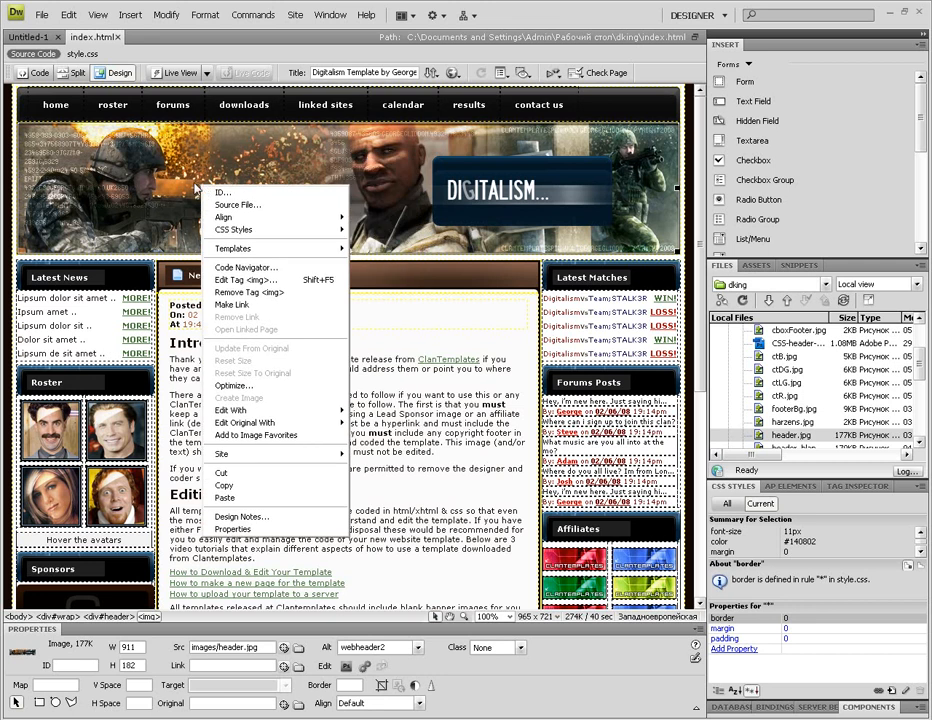
pyautogui.click(68, 15)
pyautogui.click(88, 87)
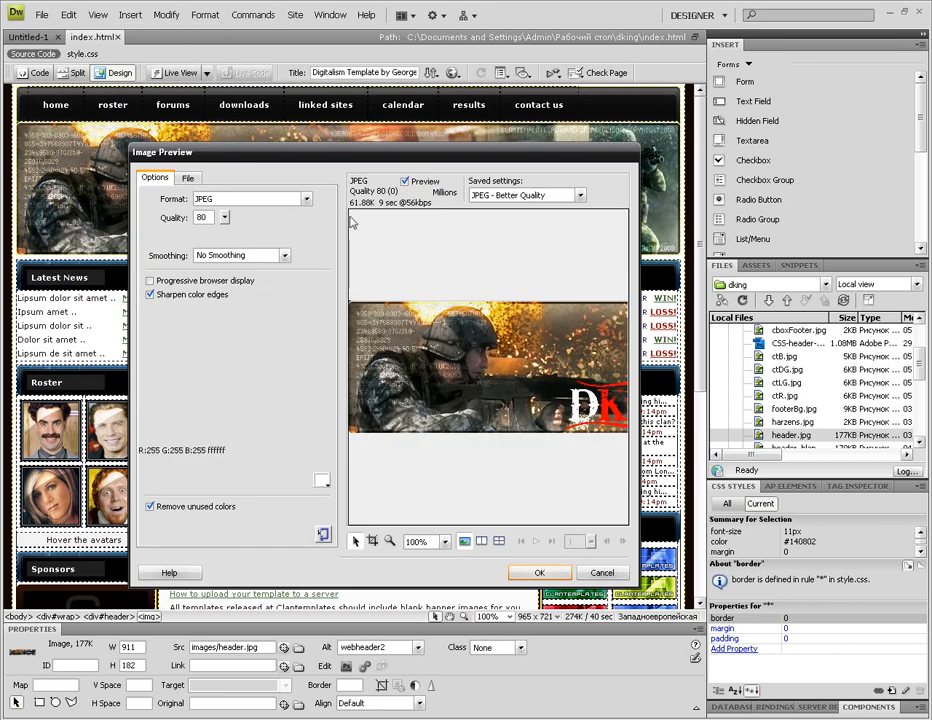
# Export the pasted banner as a JPEG at quality 80, overwriting header.jpg in the images folder
pyautogui.click(539, 572)
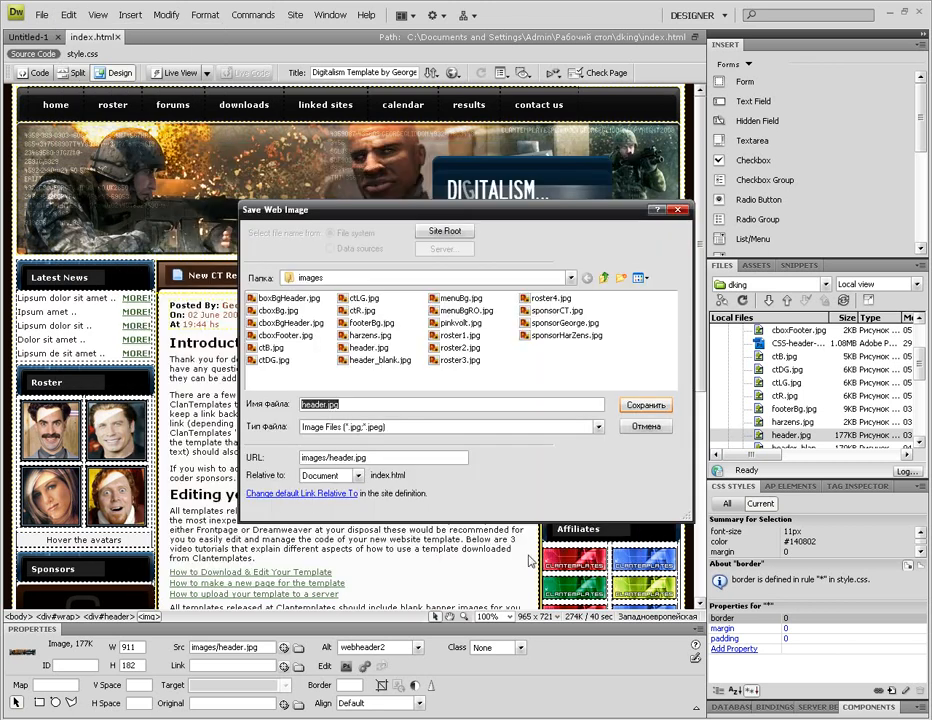
pyautogui.click(645, 406)
pyautogui.click(445, 389)
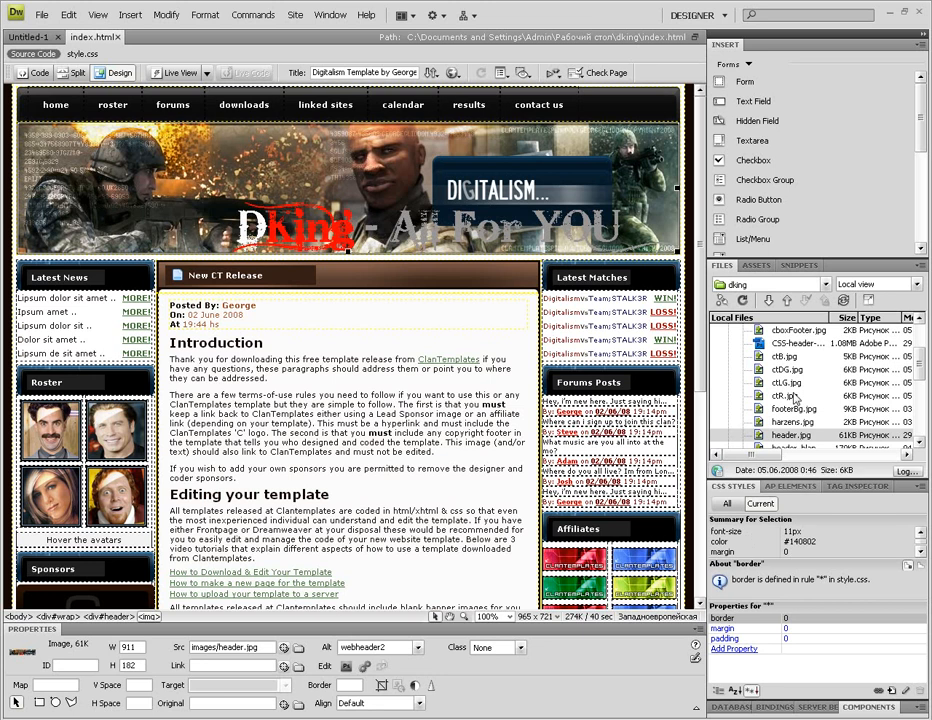
# Switch the local file list from the dking site to the Desktop and display its top-level items
pyautogui.click(827, 289)
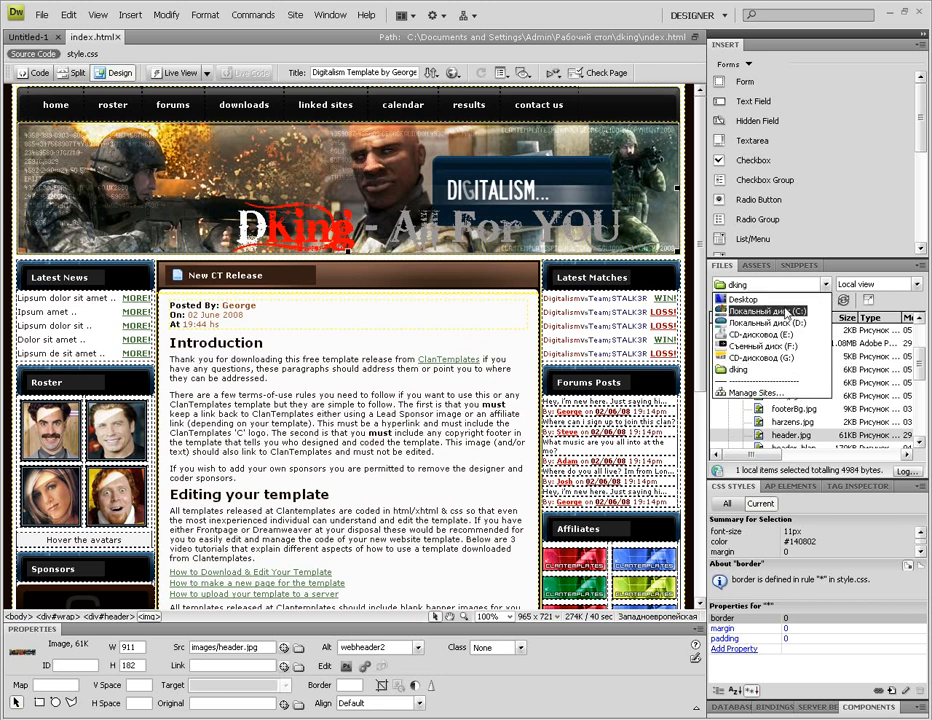
pyautogui.click(790, 303)
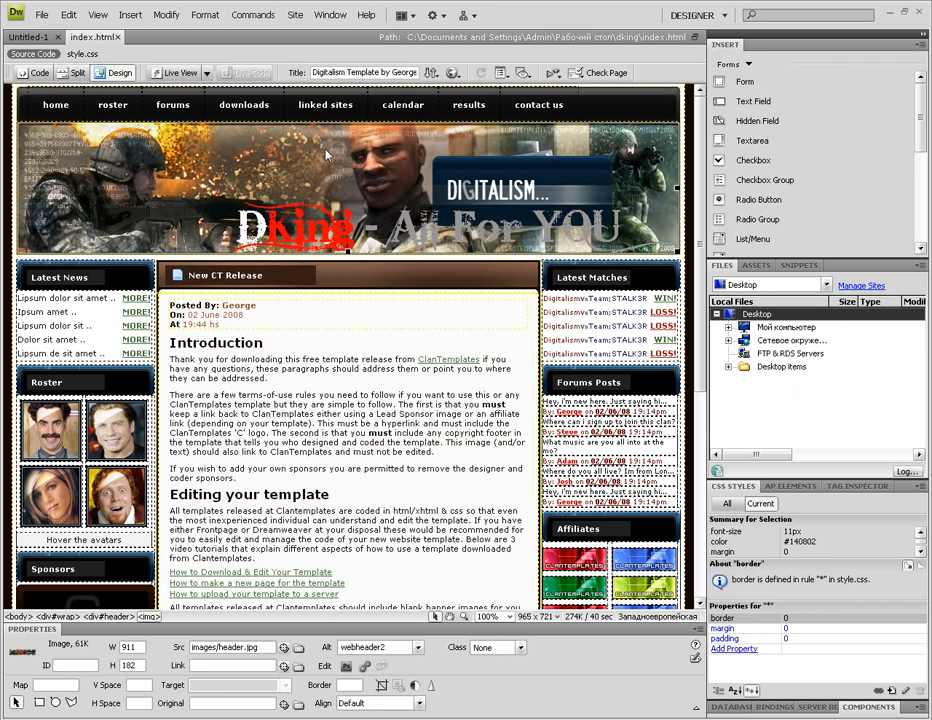
pyautogui.click(716, 314)
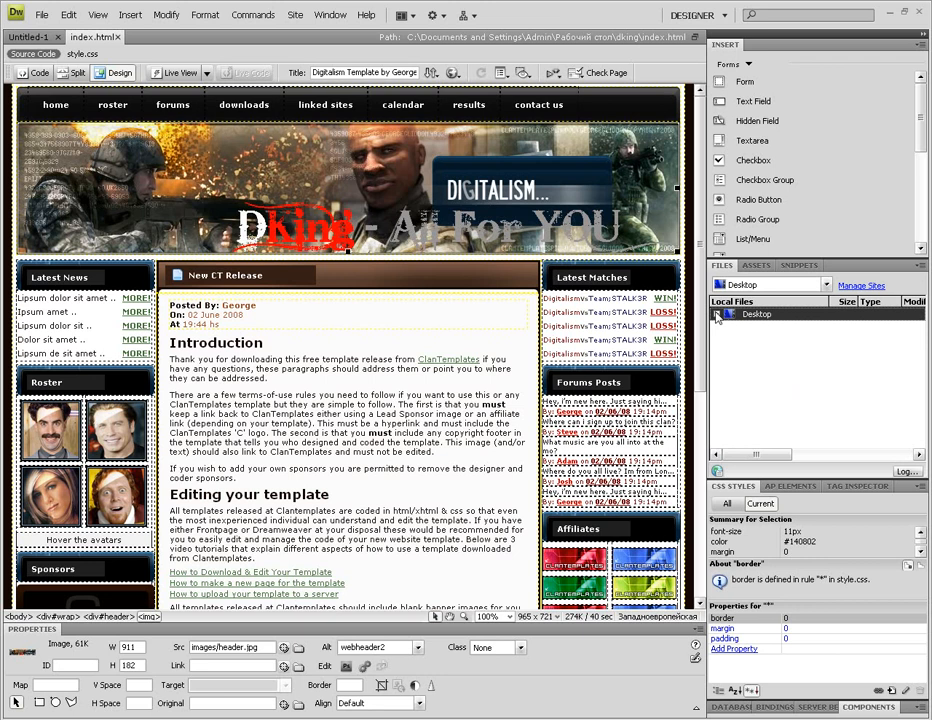
pyautogui.click(716, 314)
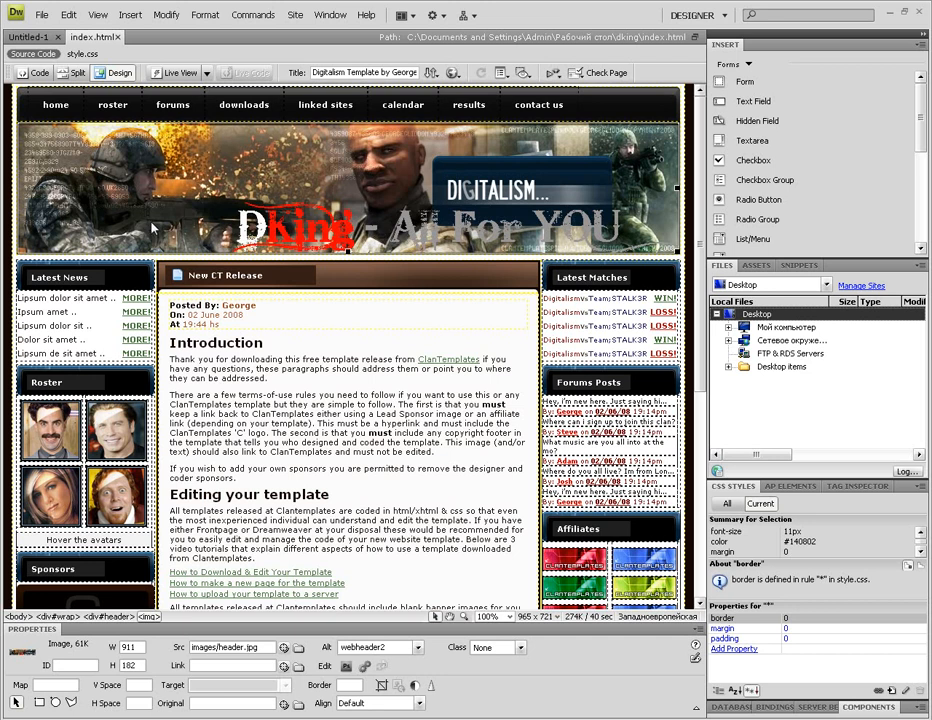
# Place the text cursor at the end of the "Introduction" heading in the news post
pyautogui.click(304, 323)
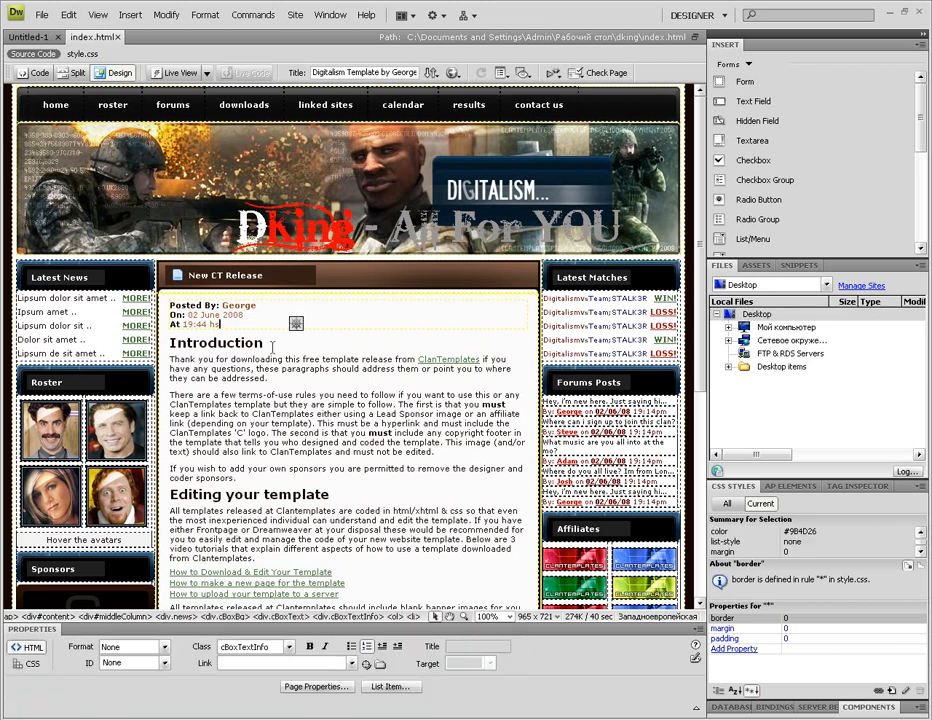
pyautogui.click(263, 344)
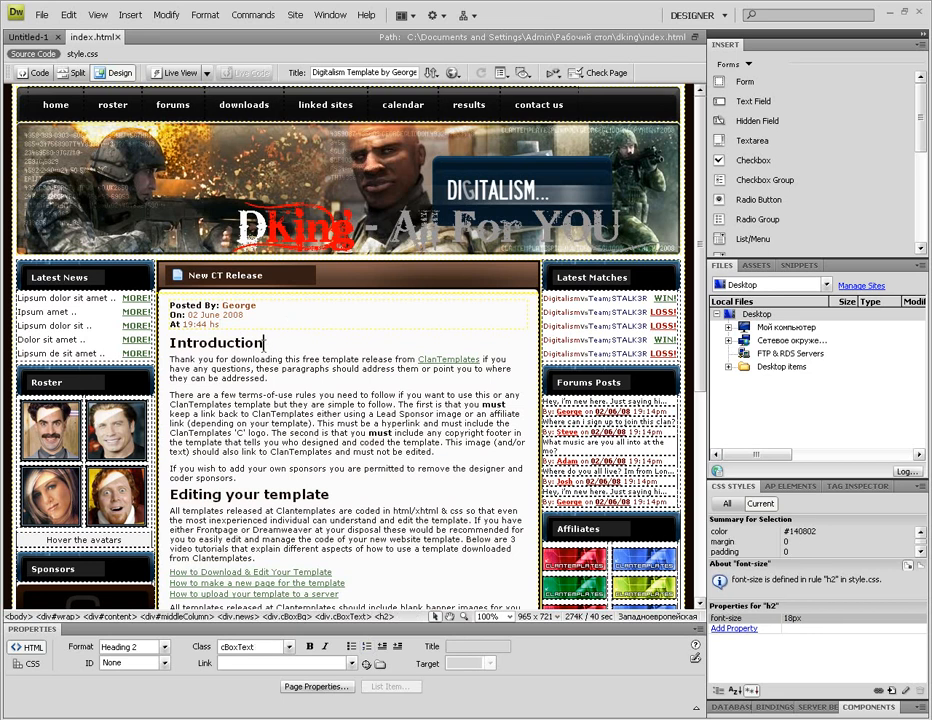